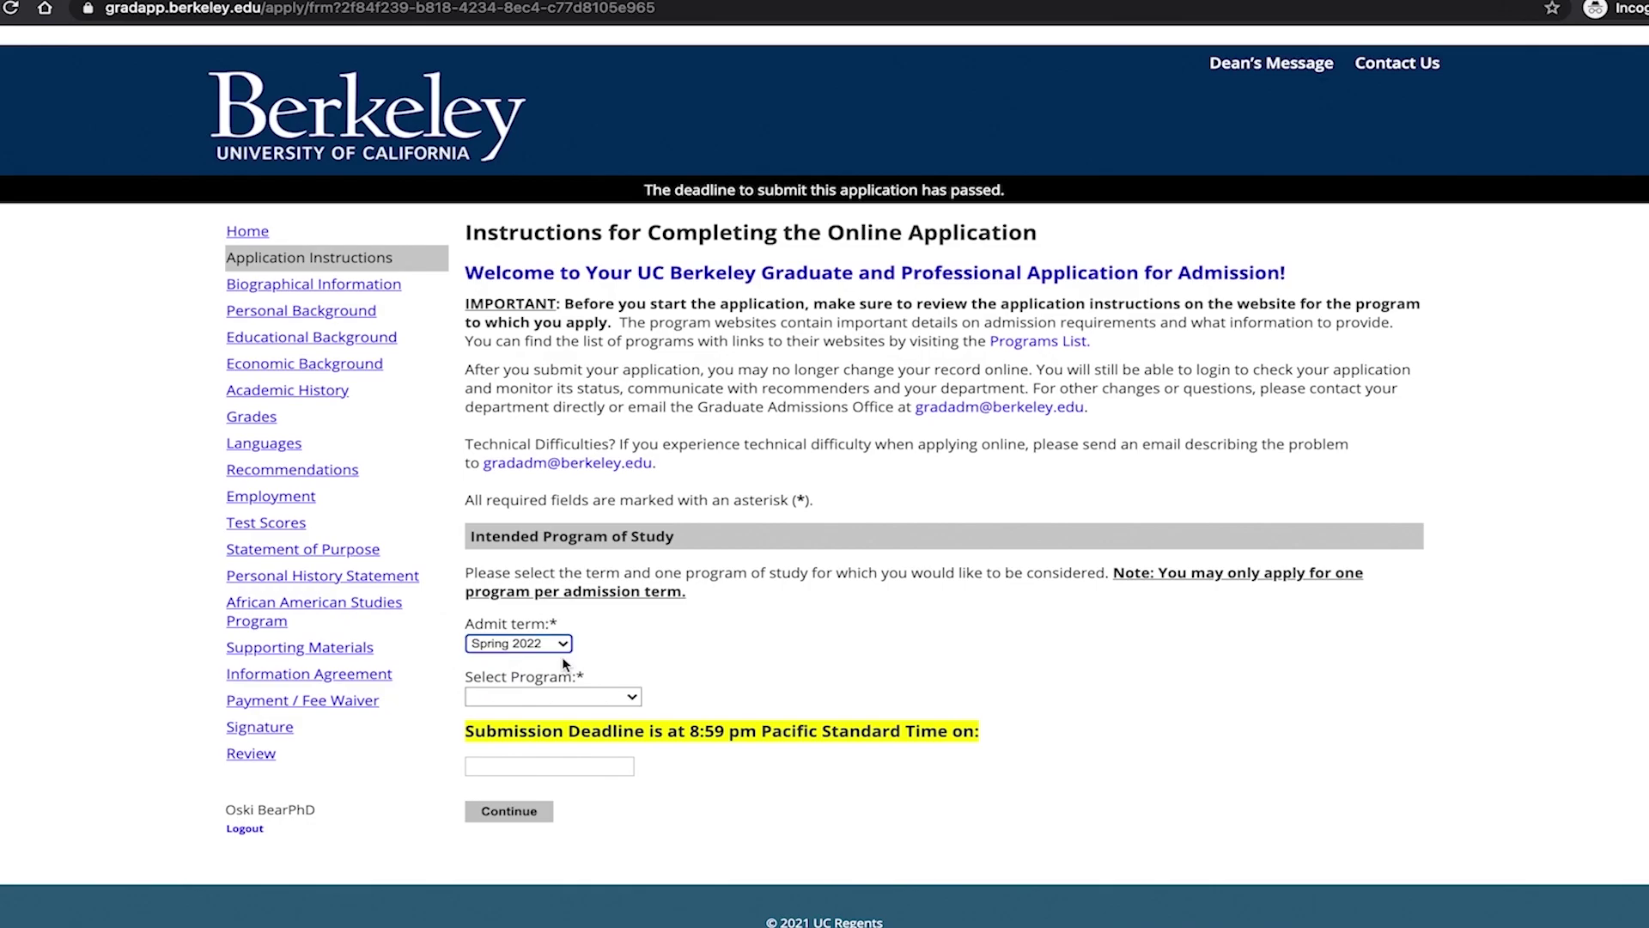
Select Public Health-Online MPH as the Spring 2022 program.
left_click(631, 699)
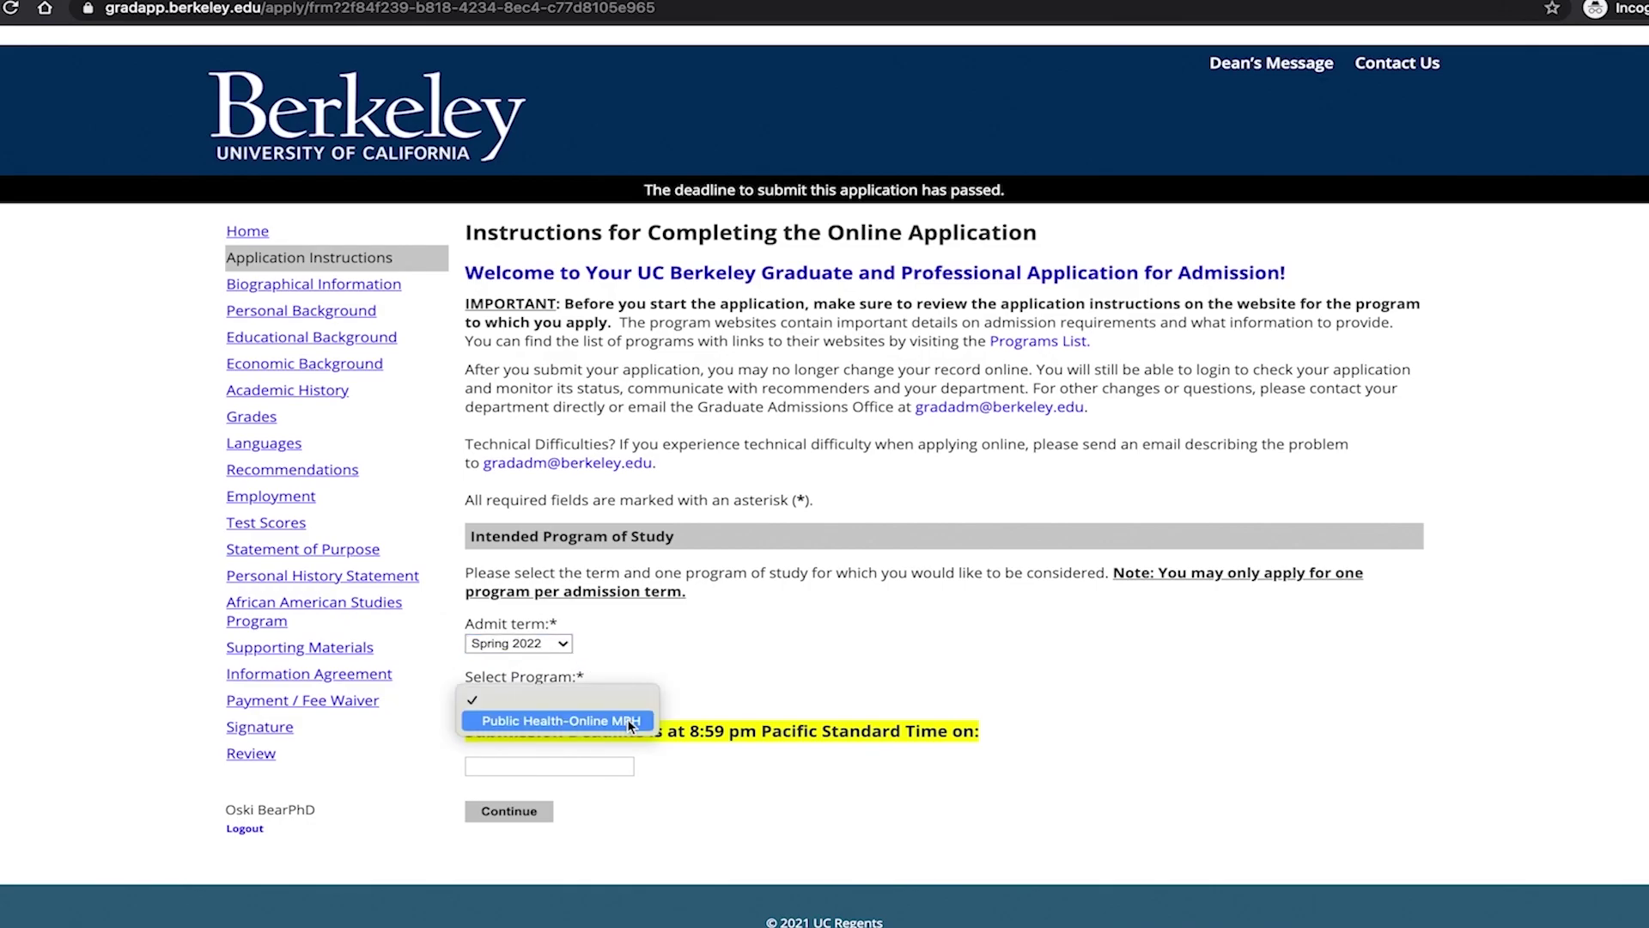
left_click(631, 723)
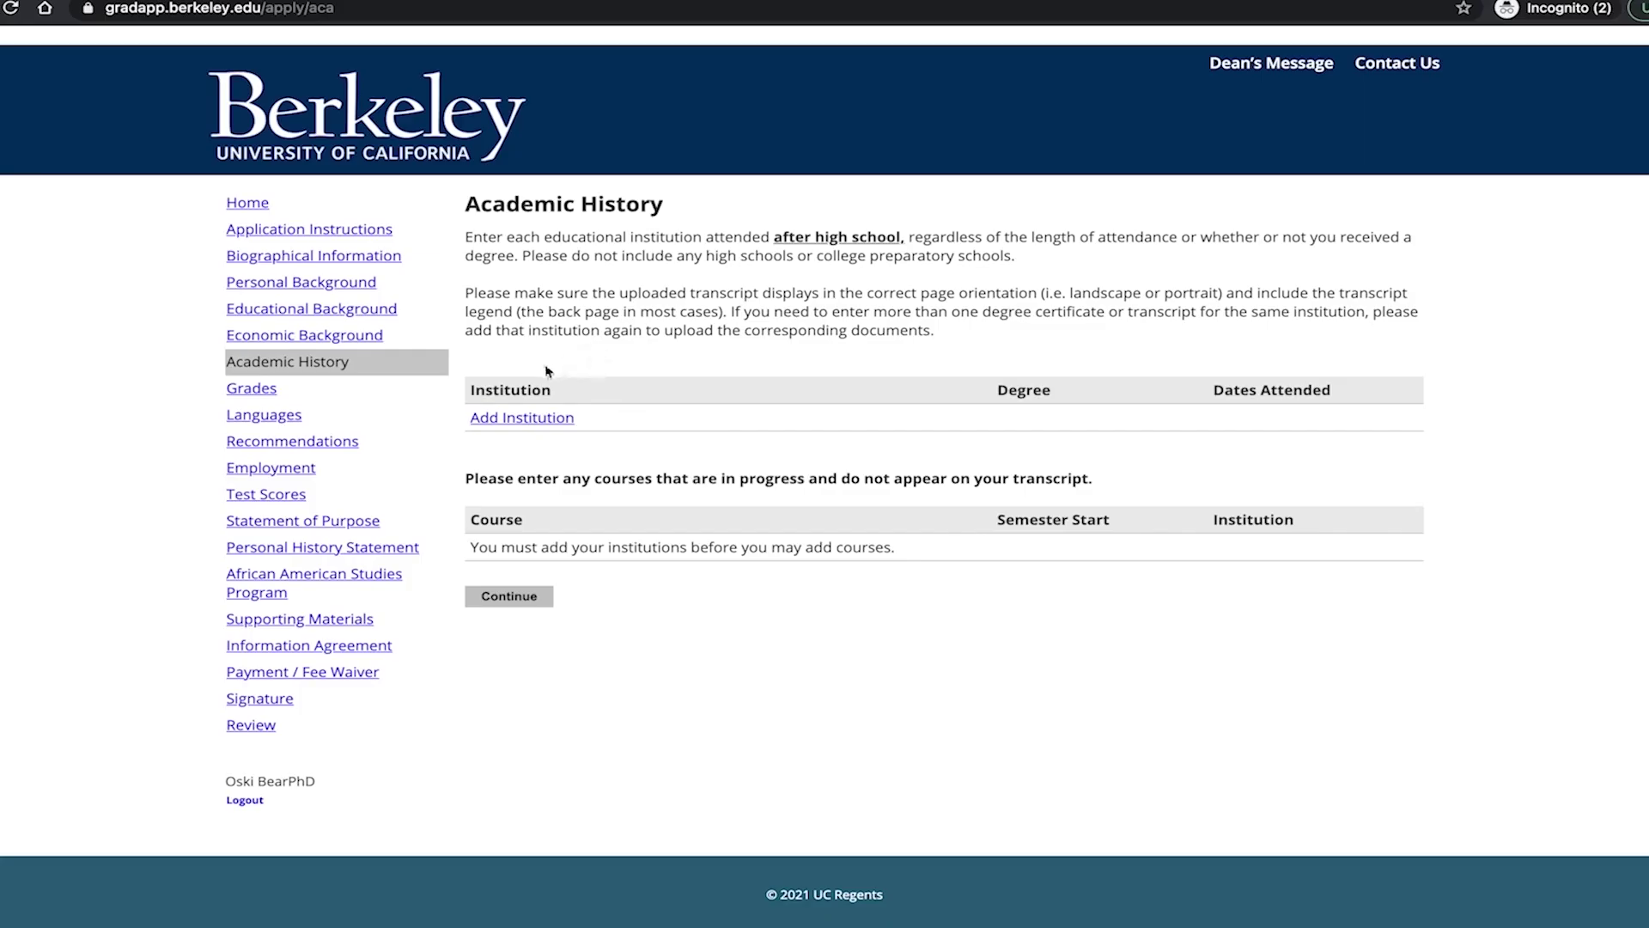
Add a new past institution and name it Berkeley Place College.
left_click(527, 418)
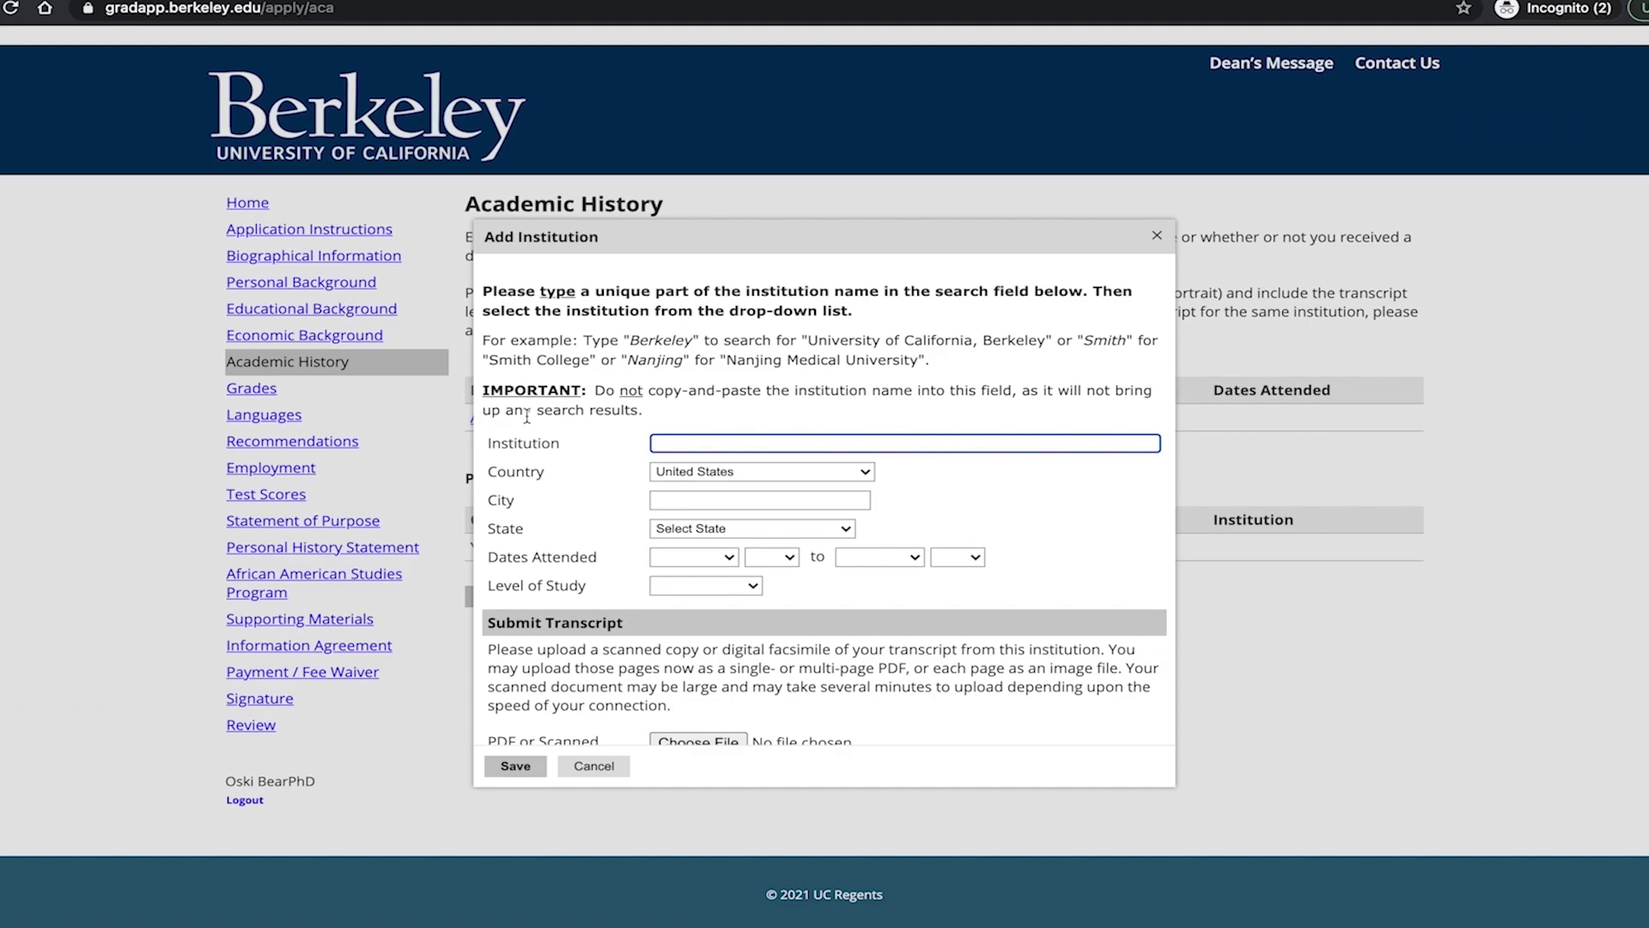
type("Berkeley")
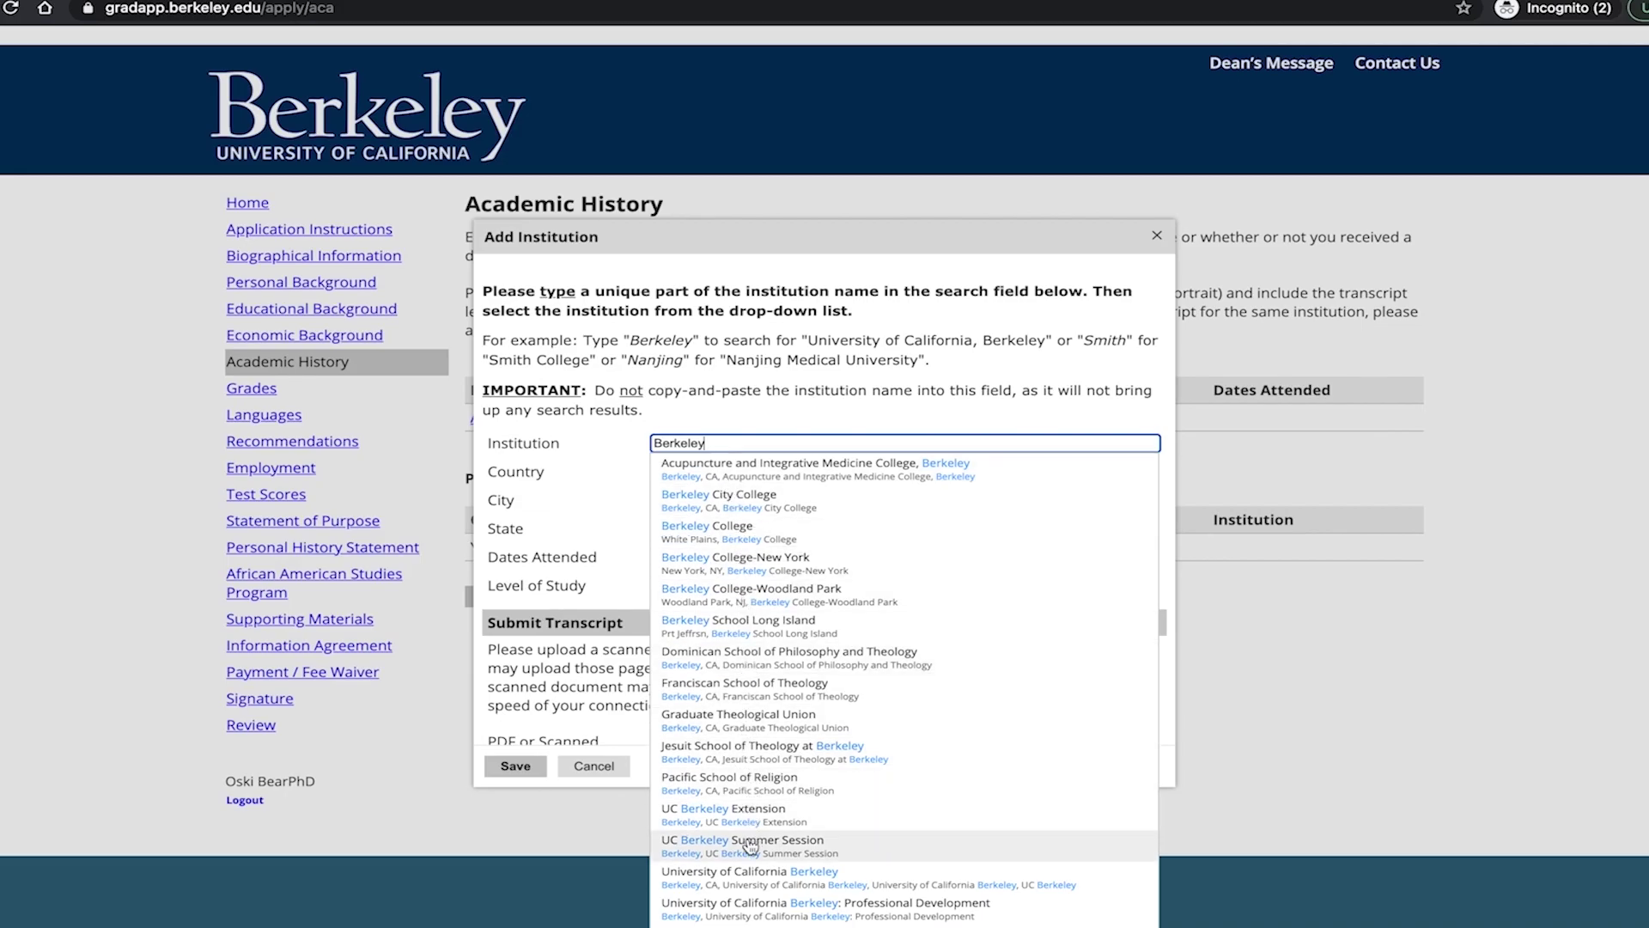
left_click(750, 876)
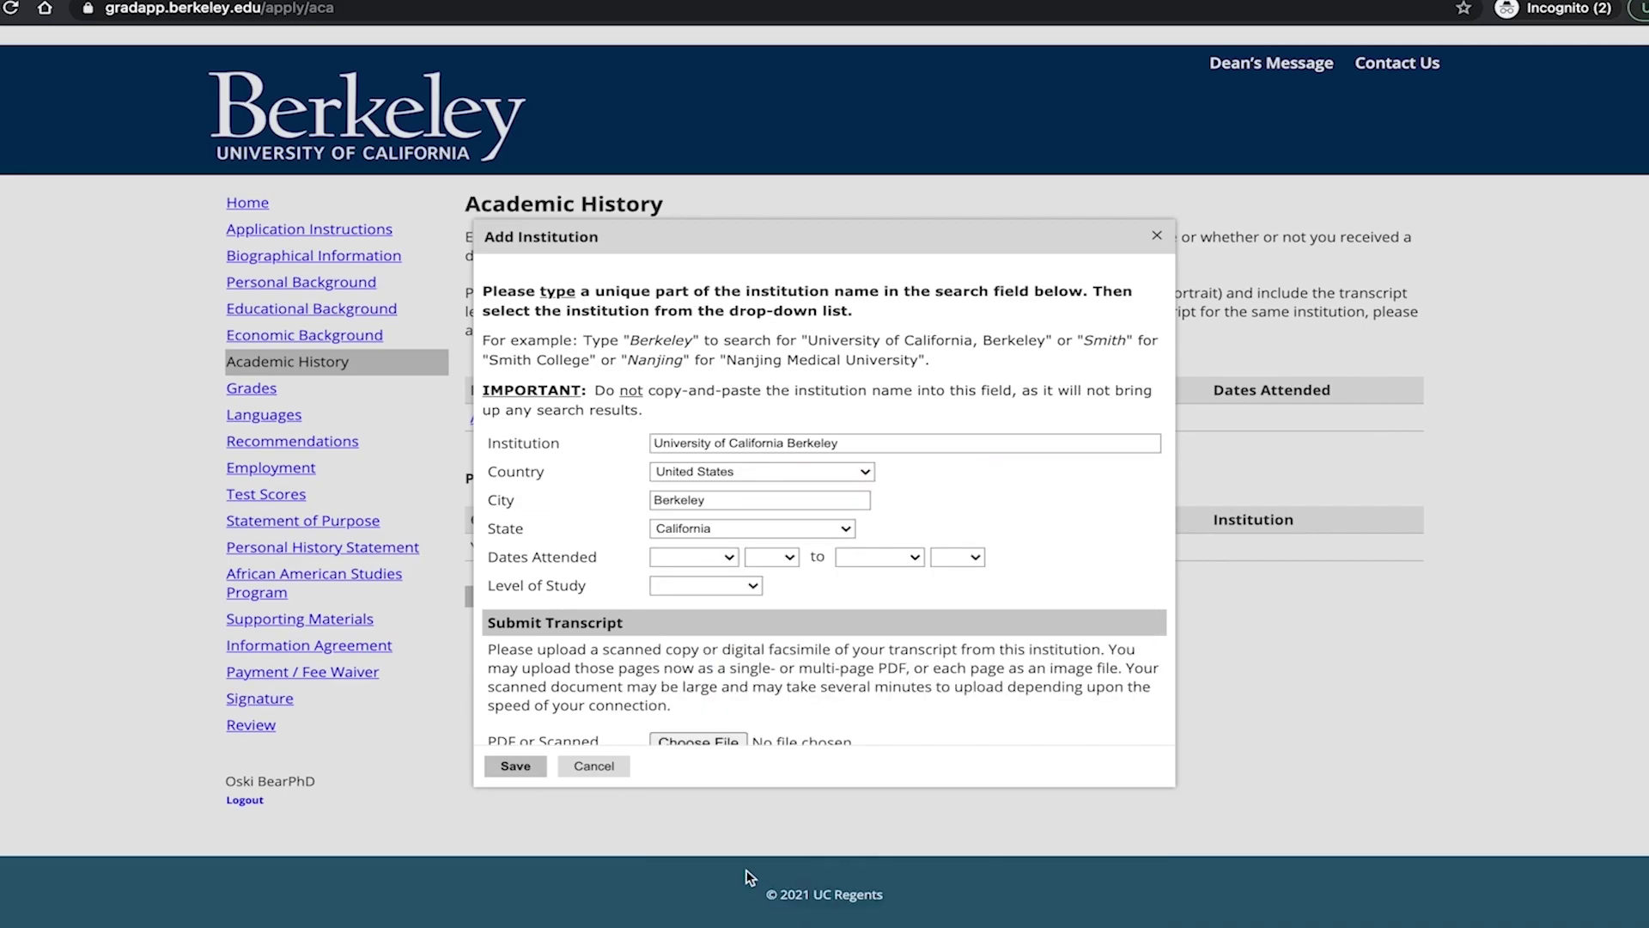
left_click(736, 559)
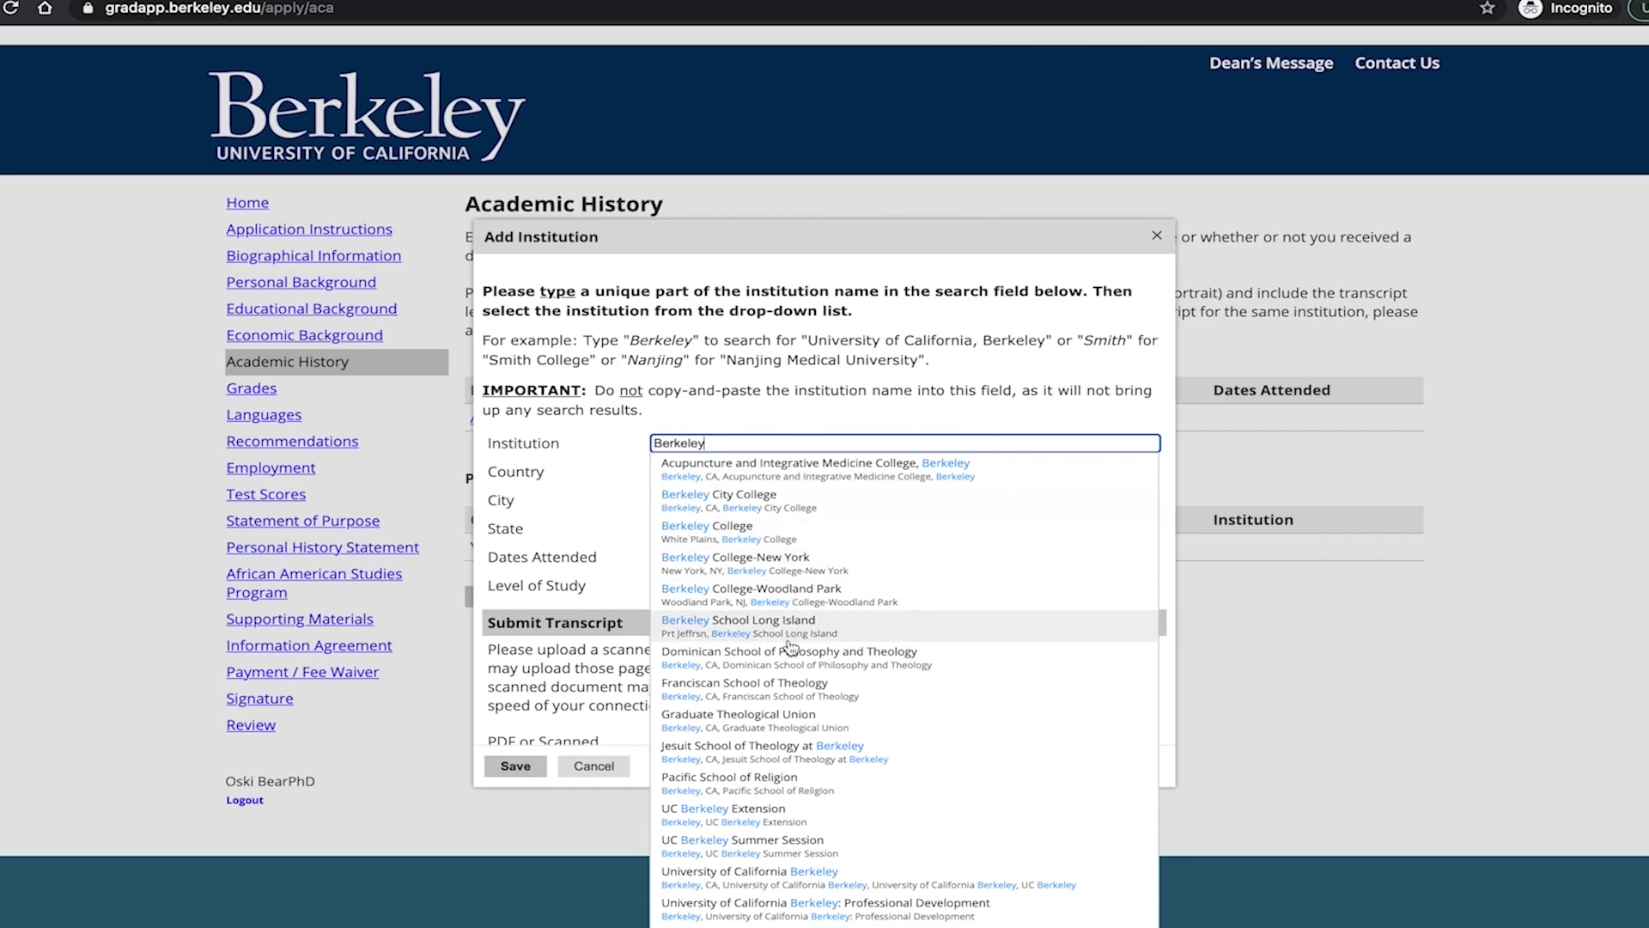
left_click(758, 916)
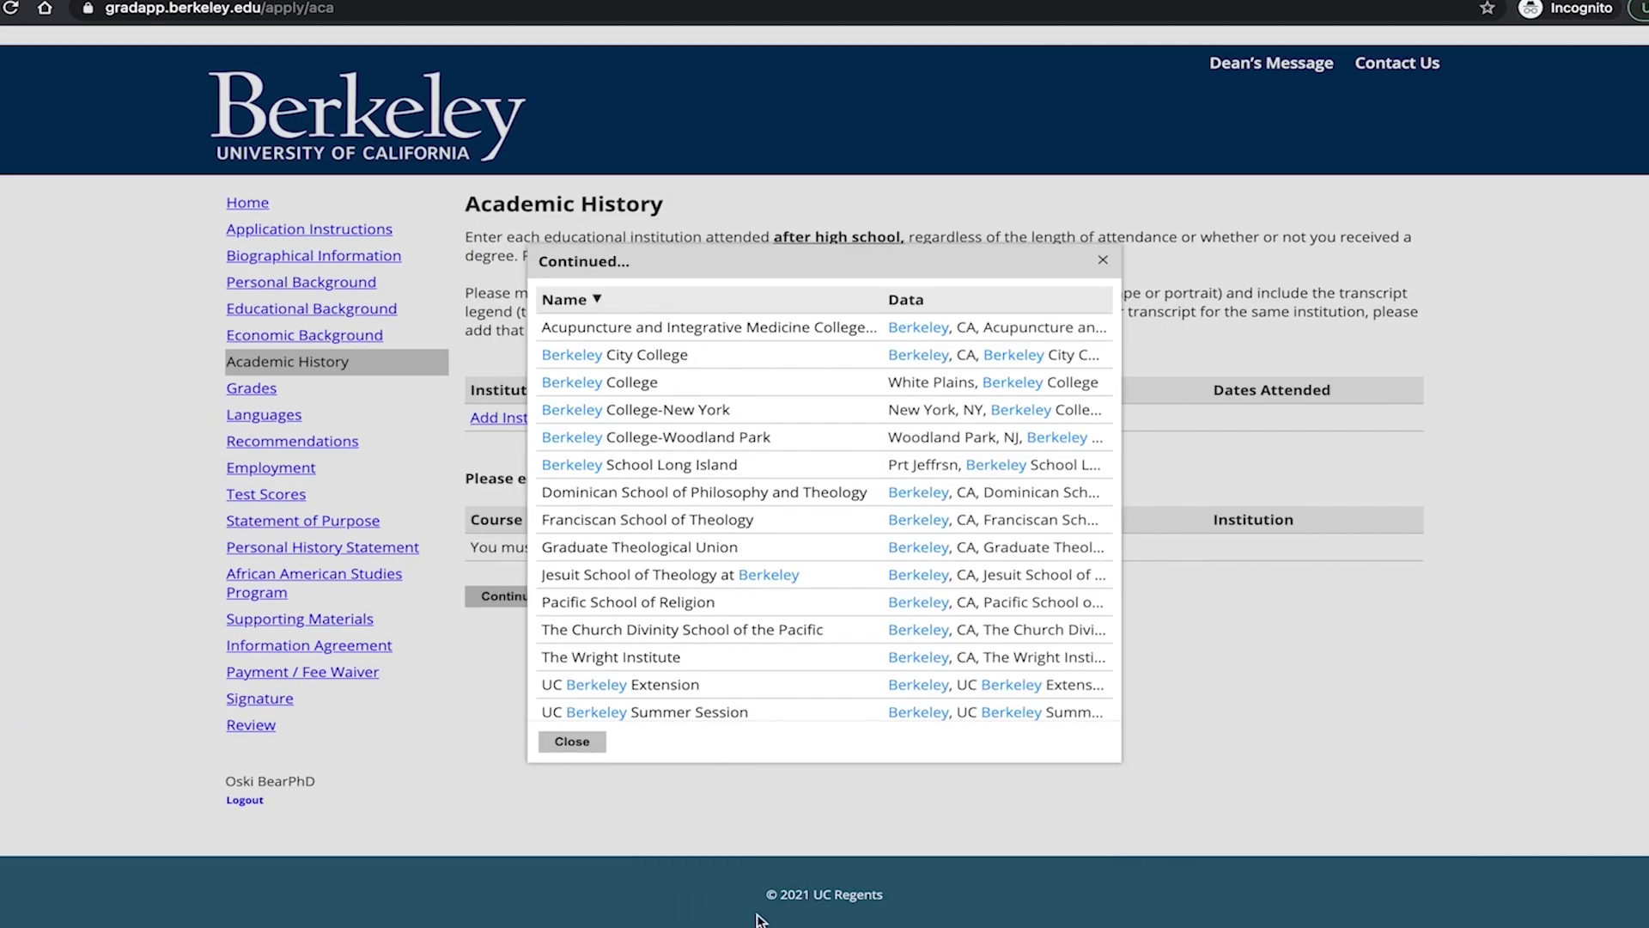
scroll(786, 559, "down", 3)
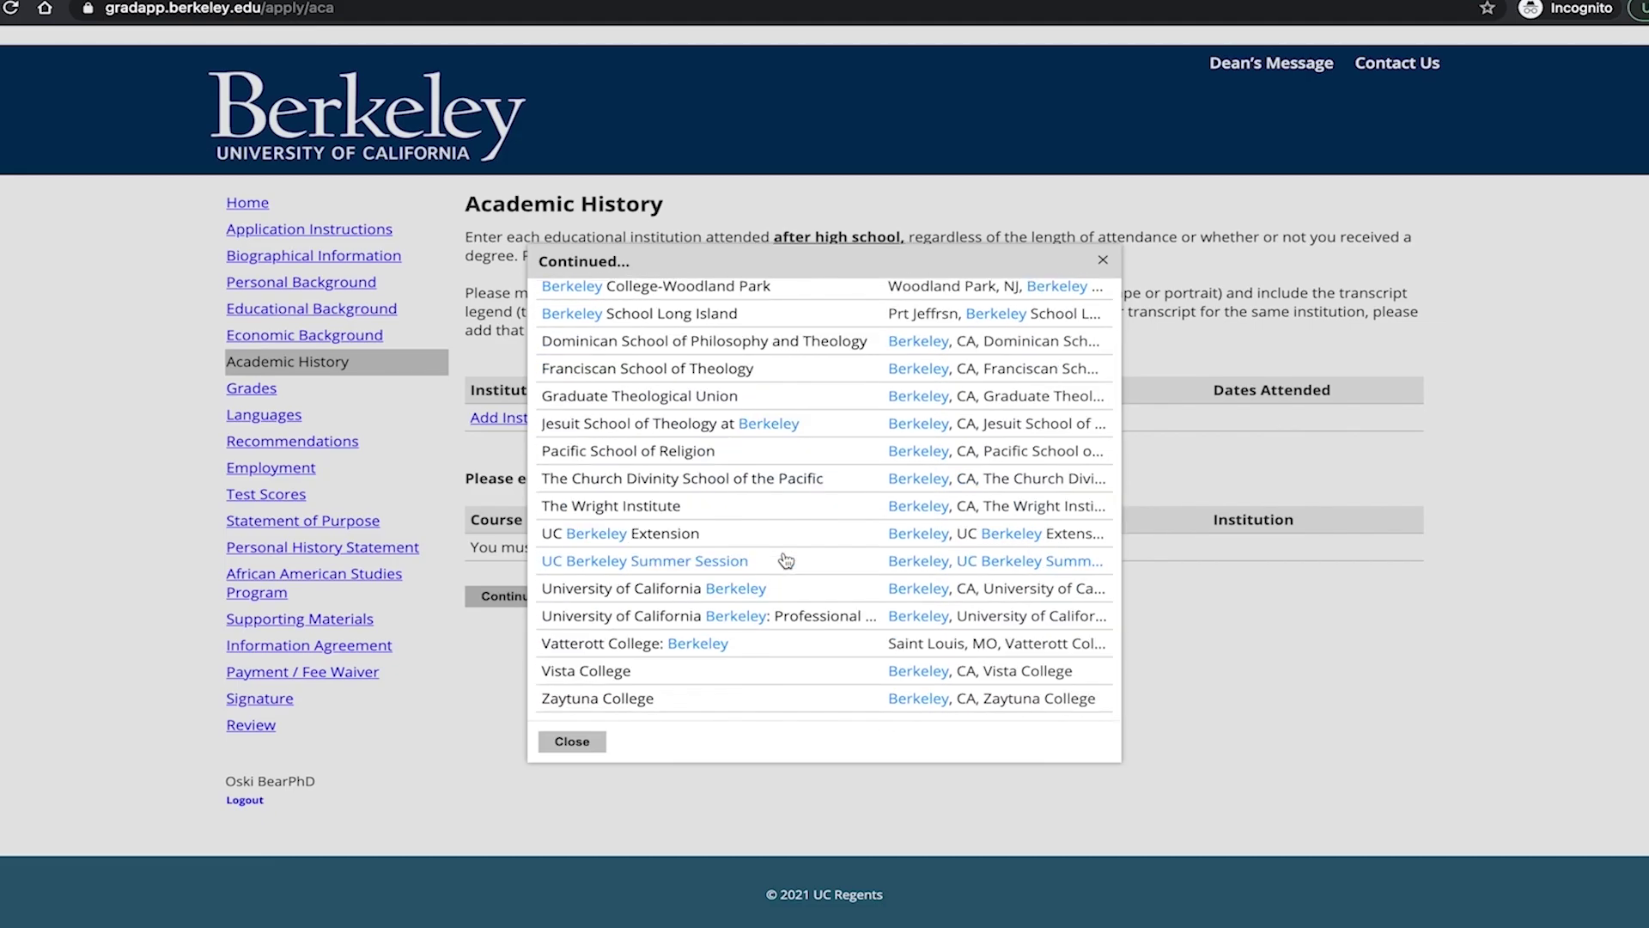
left_click(571, 741)
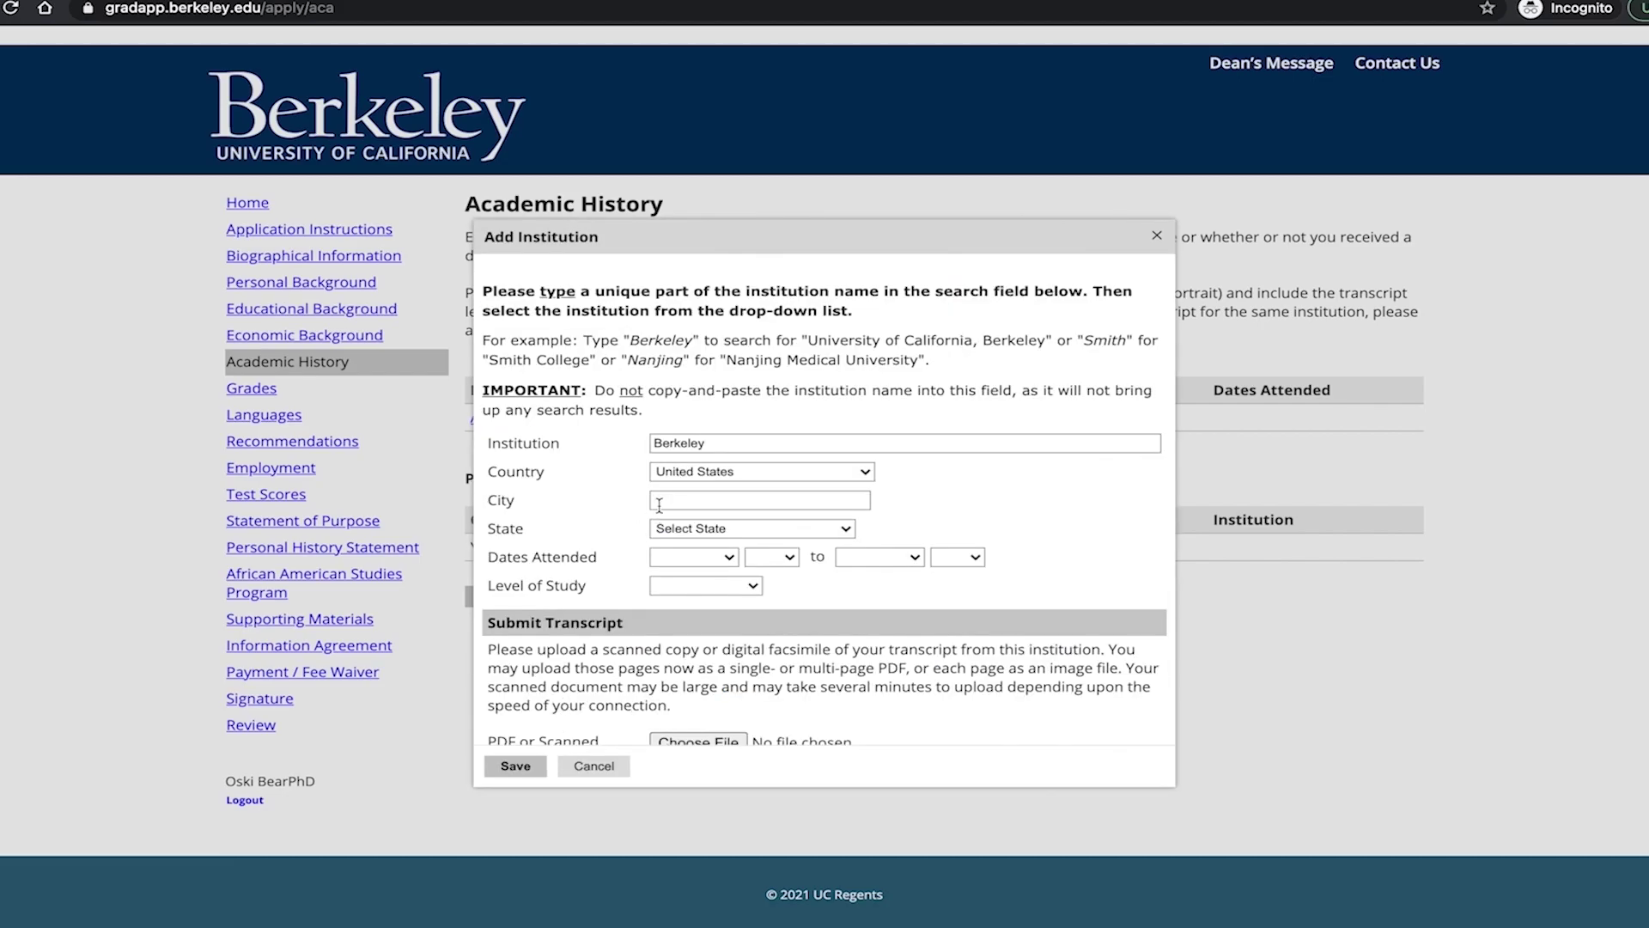
left_click(737, 445)
type("Place College")
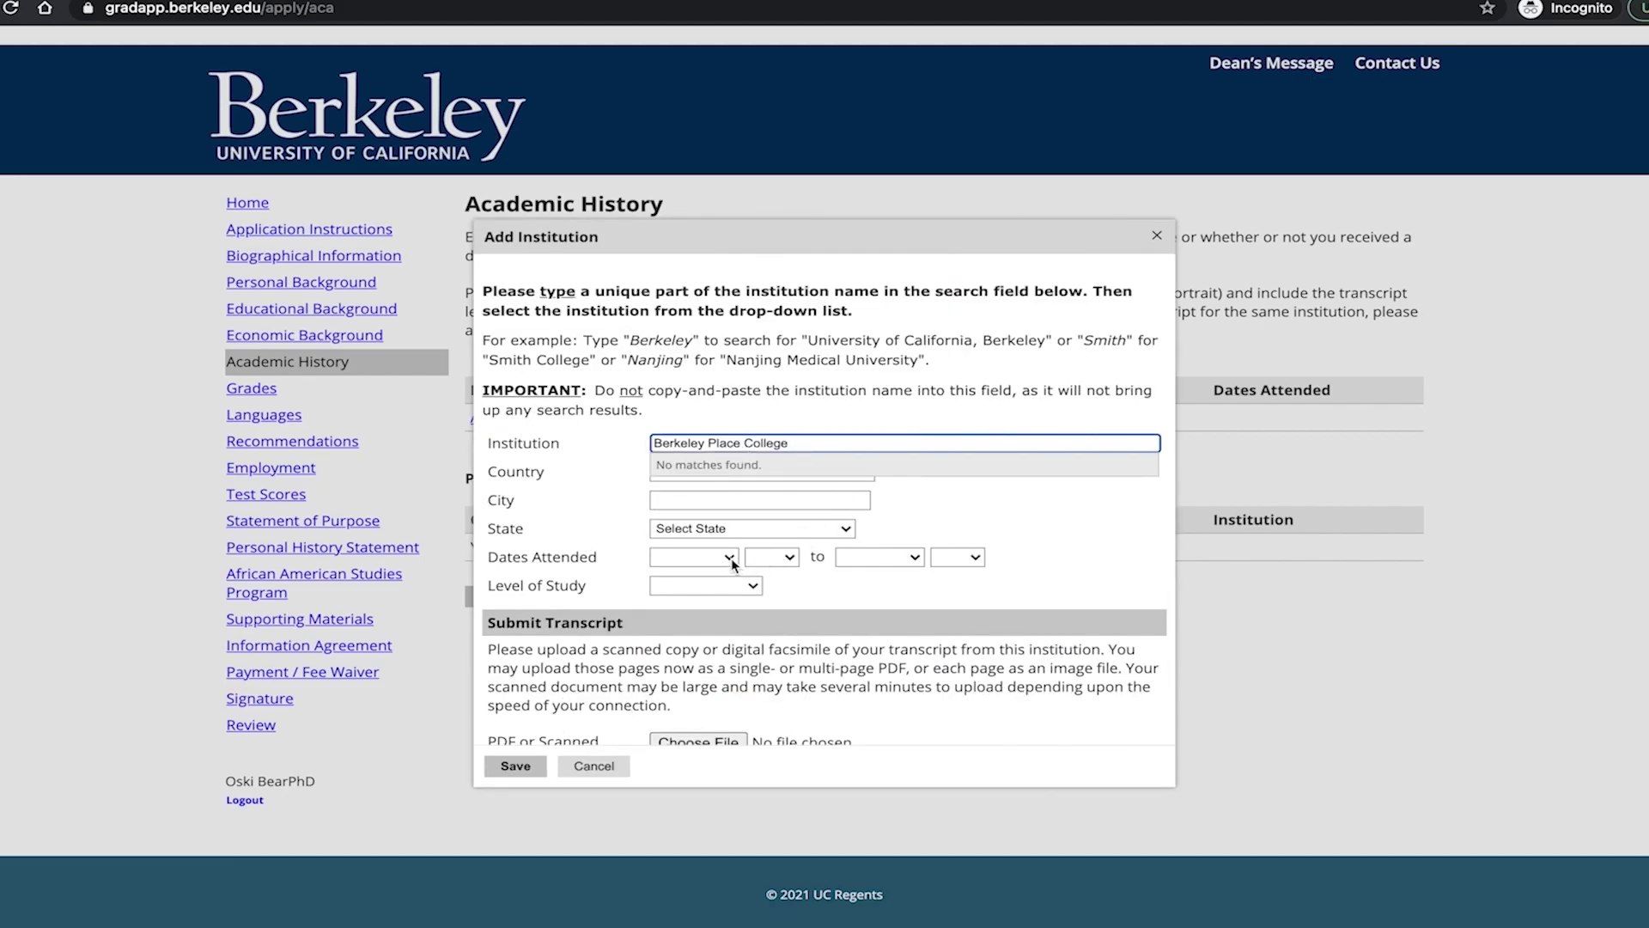
Set start month January, level Undergraduate, and degree Associate's for the institution.
left_click(730, 558)
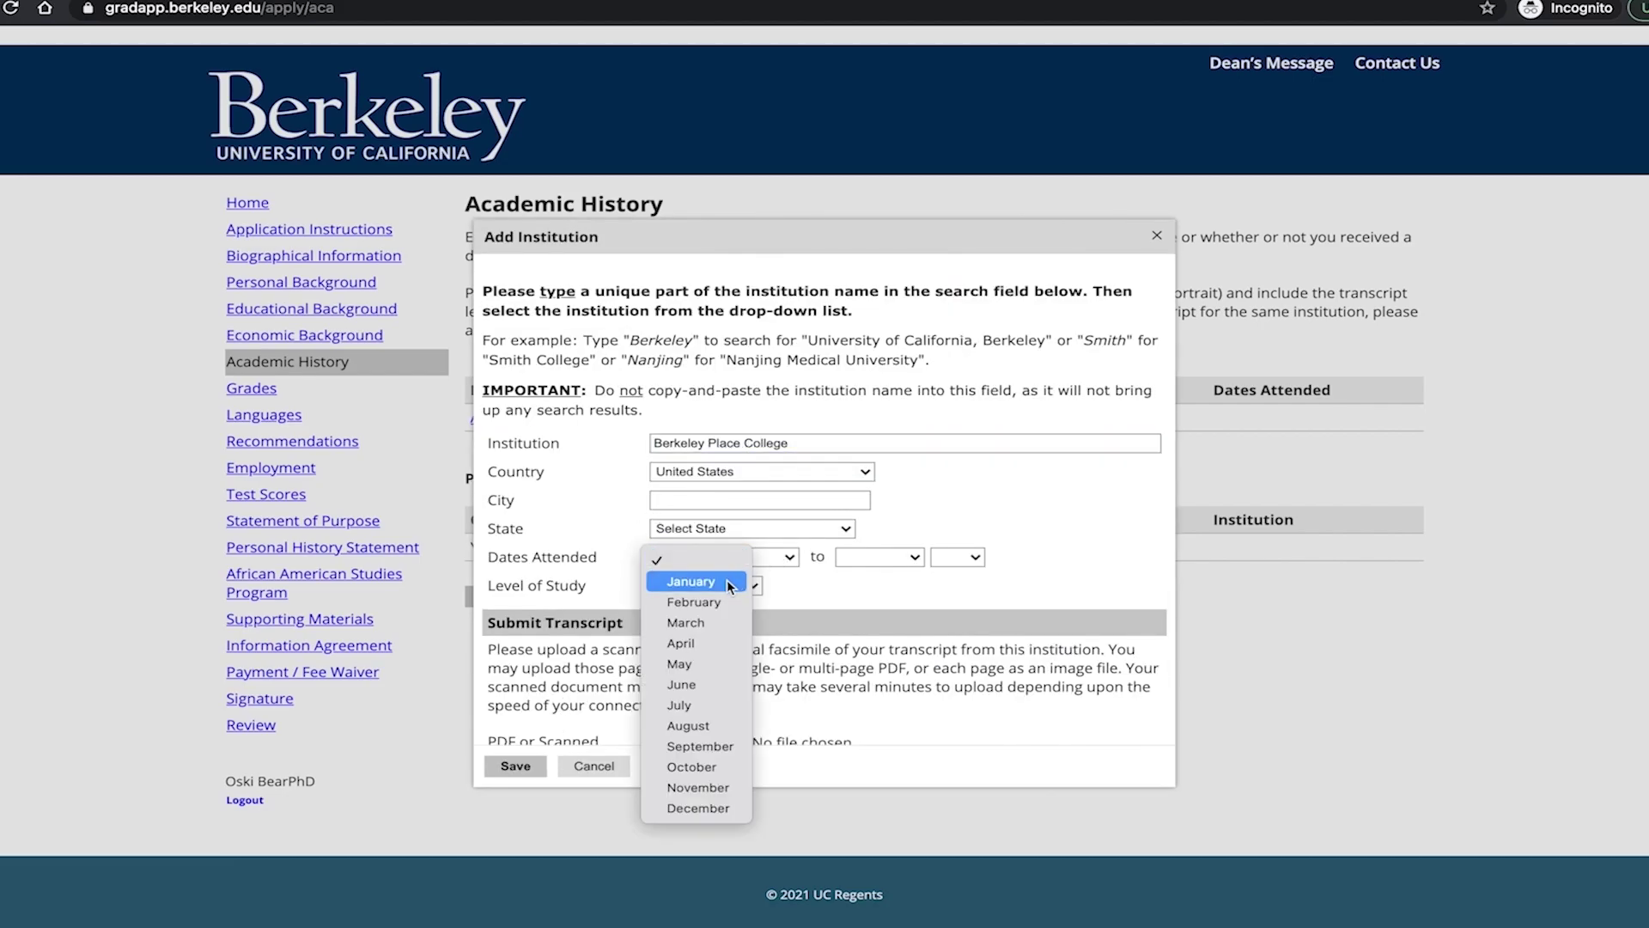
left_click(730, 584)
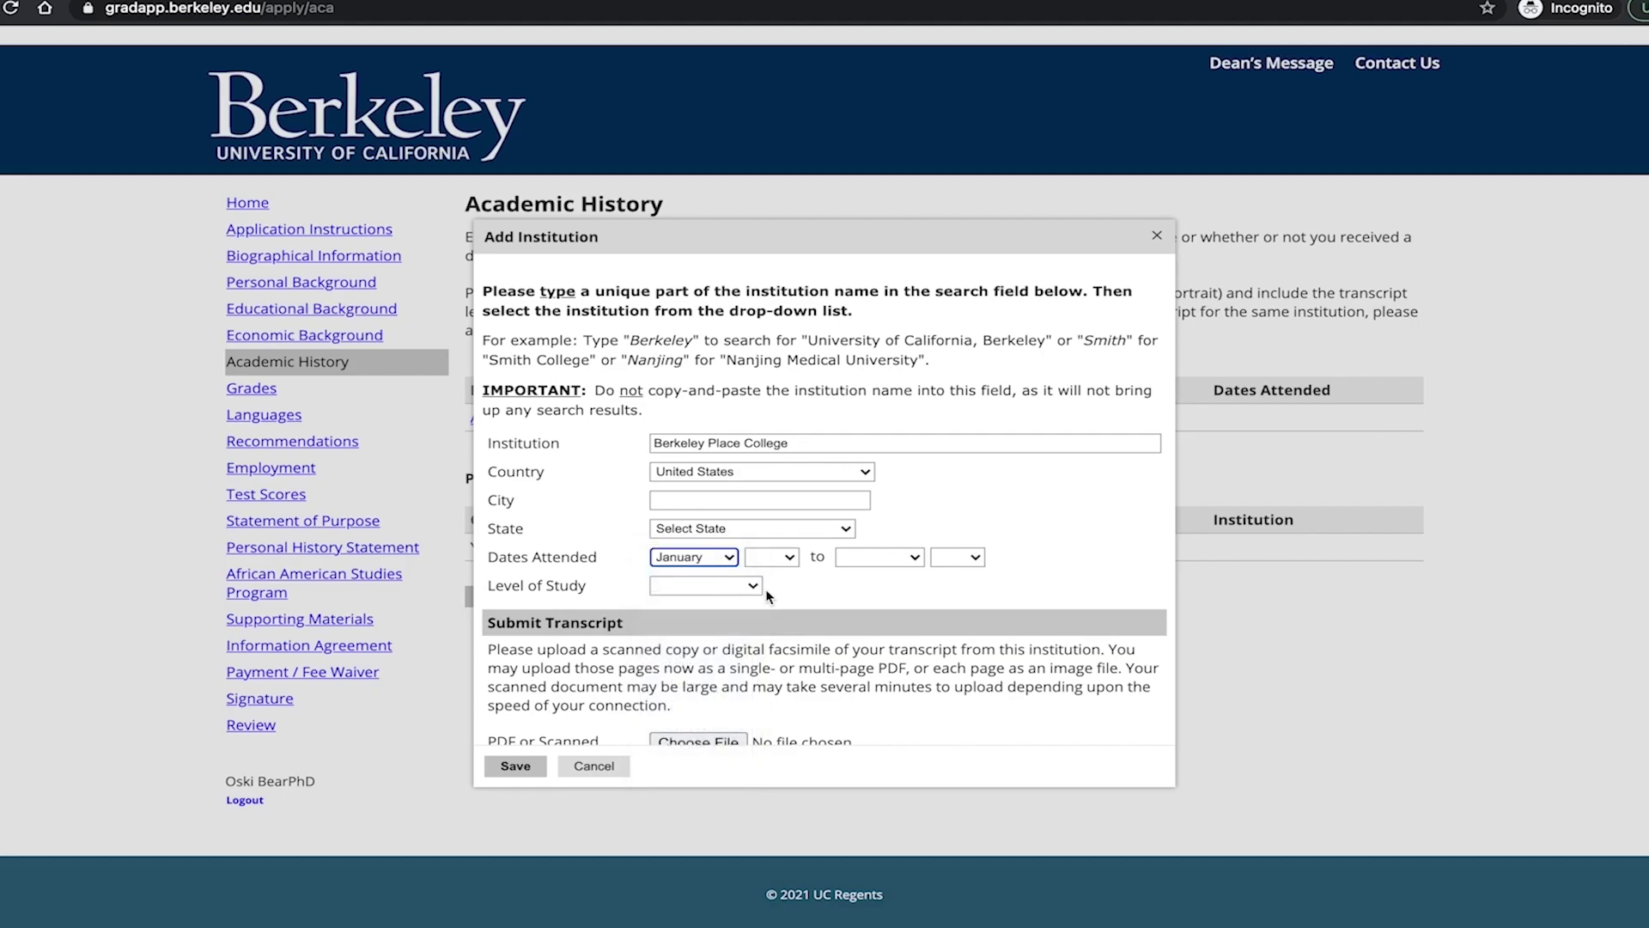
left_click(756, 587)
left_click(755, 608)
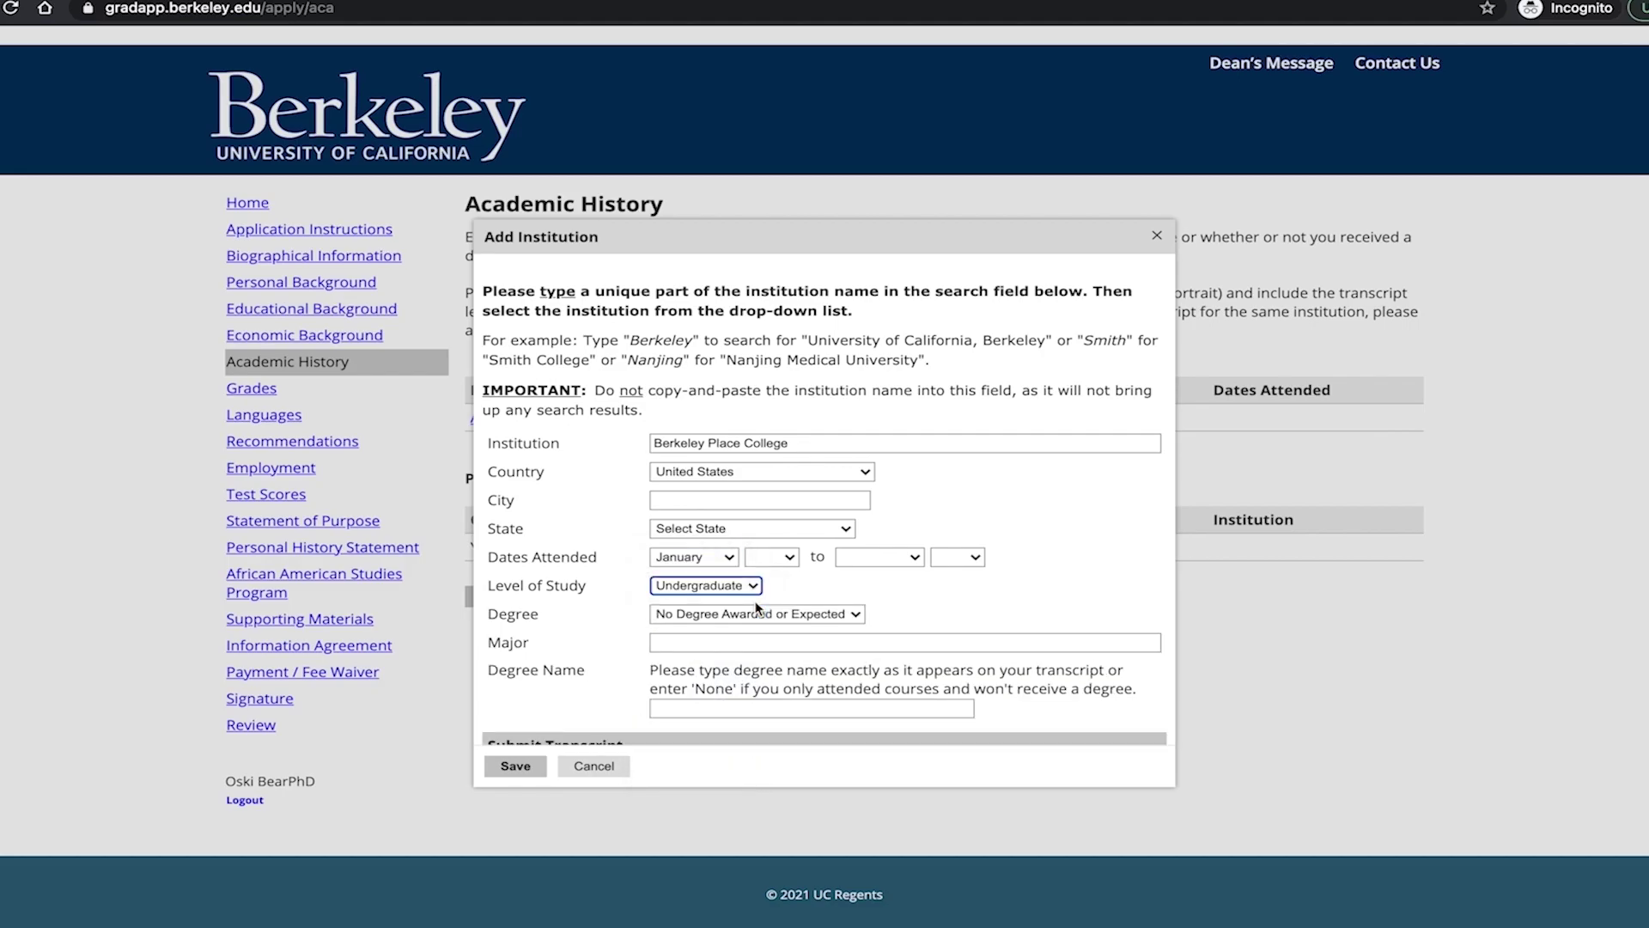
left_click(785, 612)
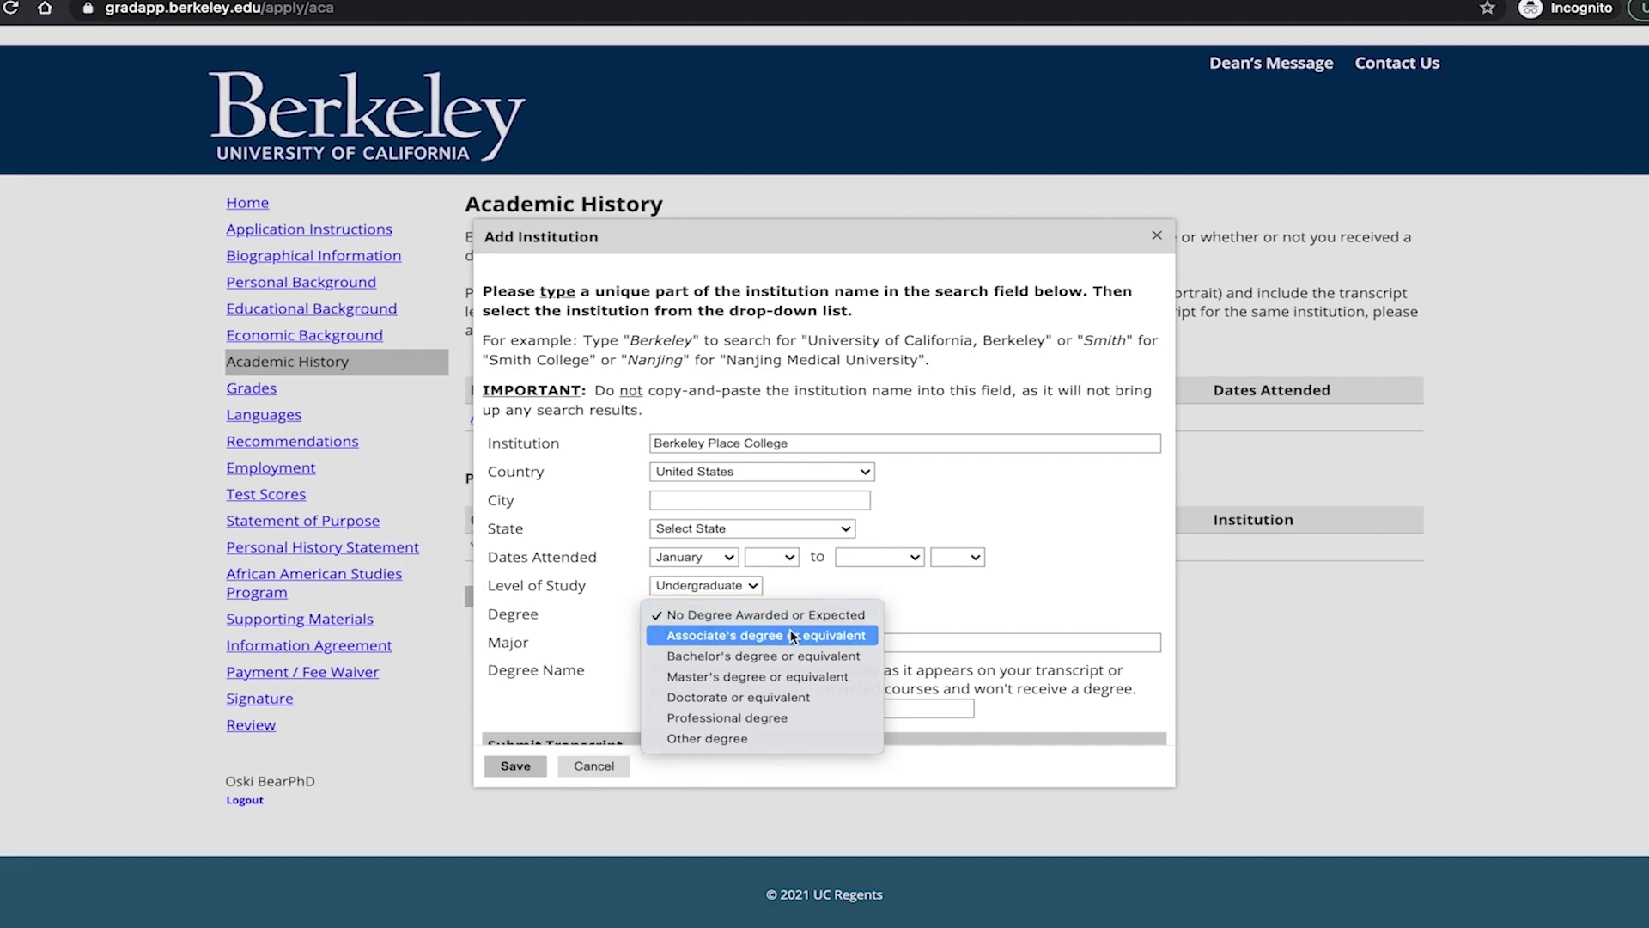
left_click(792, 634)
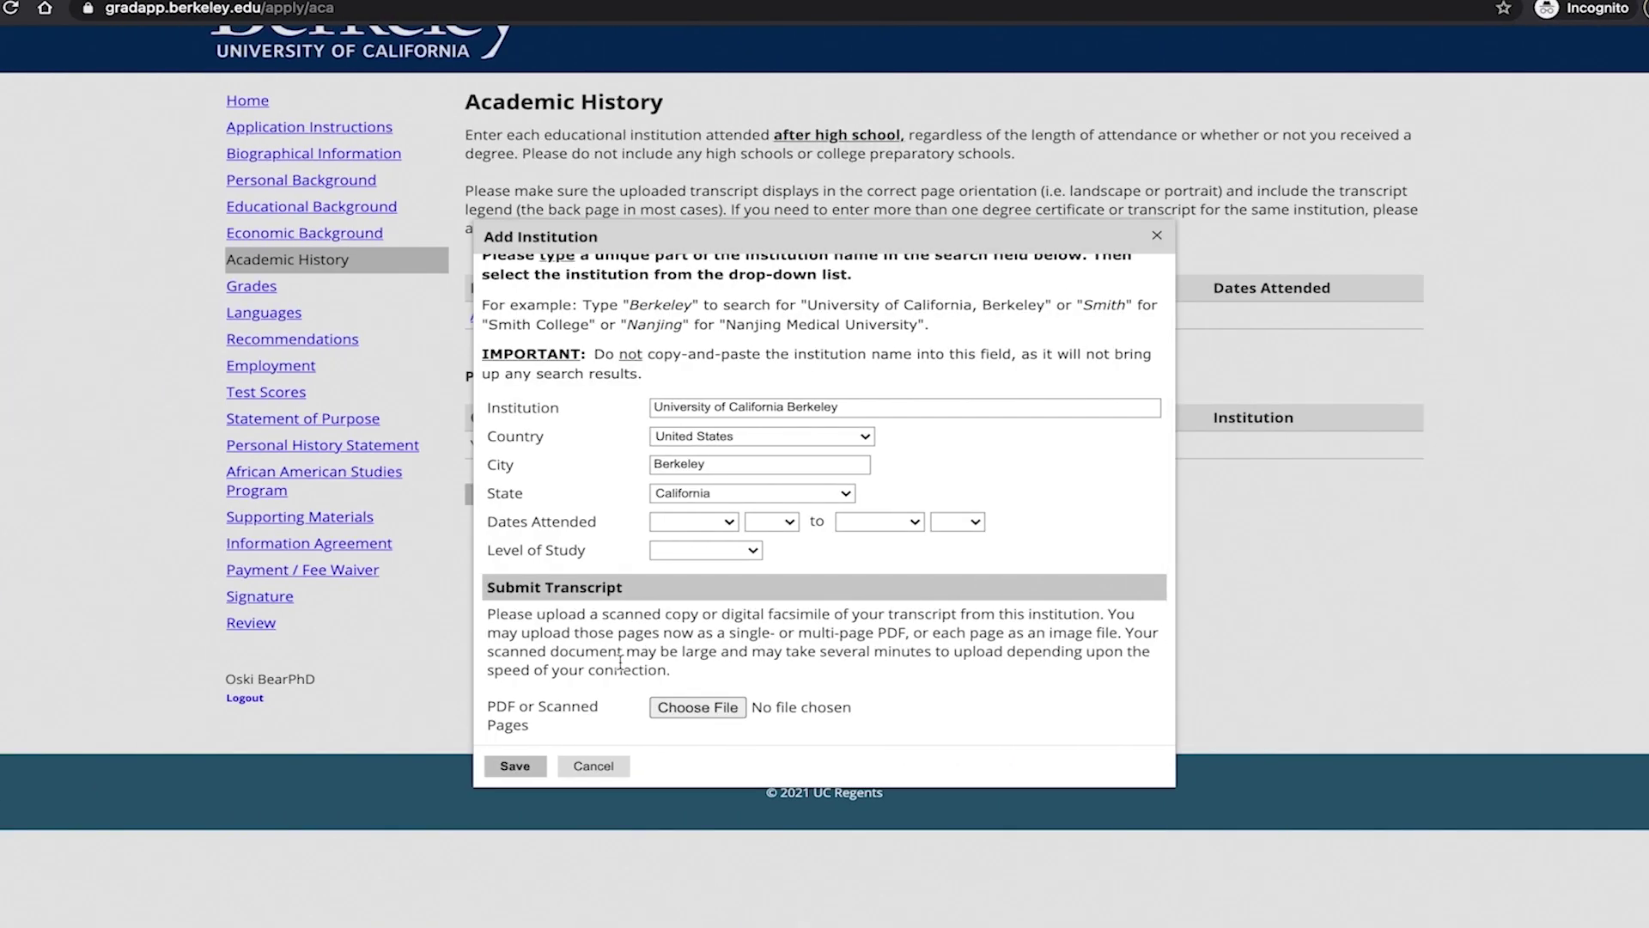
Attach OFFICIAL TRANSCRIPT BERKELEY COLLEGE.pdf as the institution's transcript.
left_click(725, 704)
left_click(730, 409)
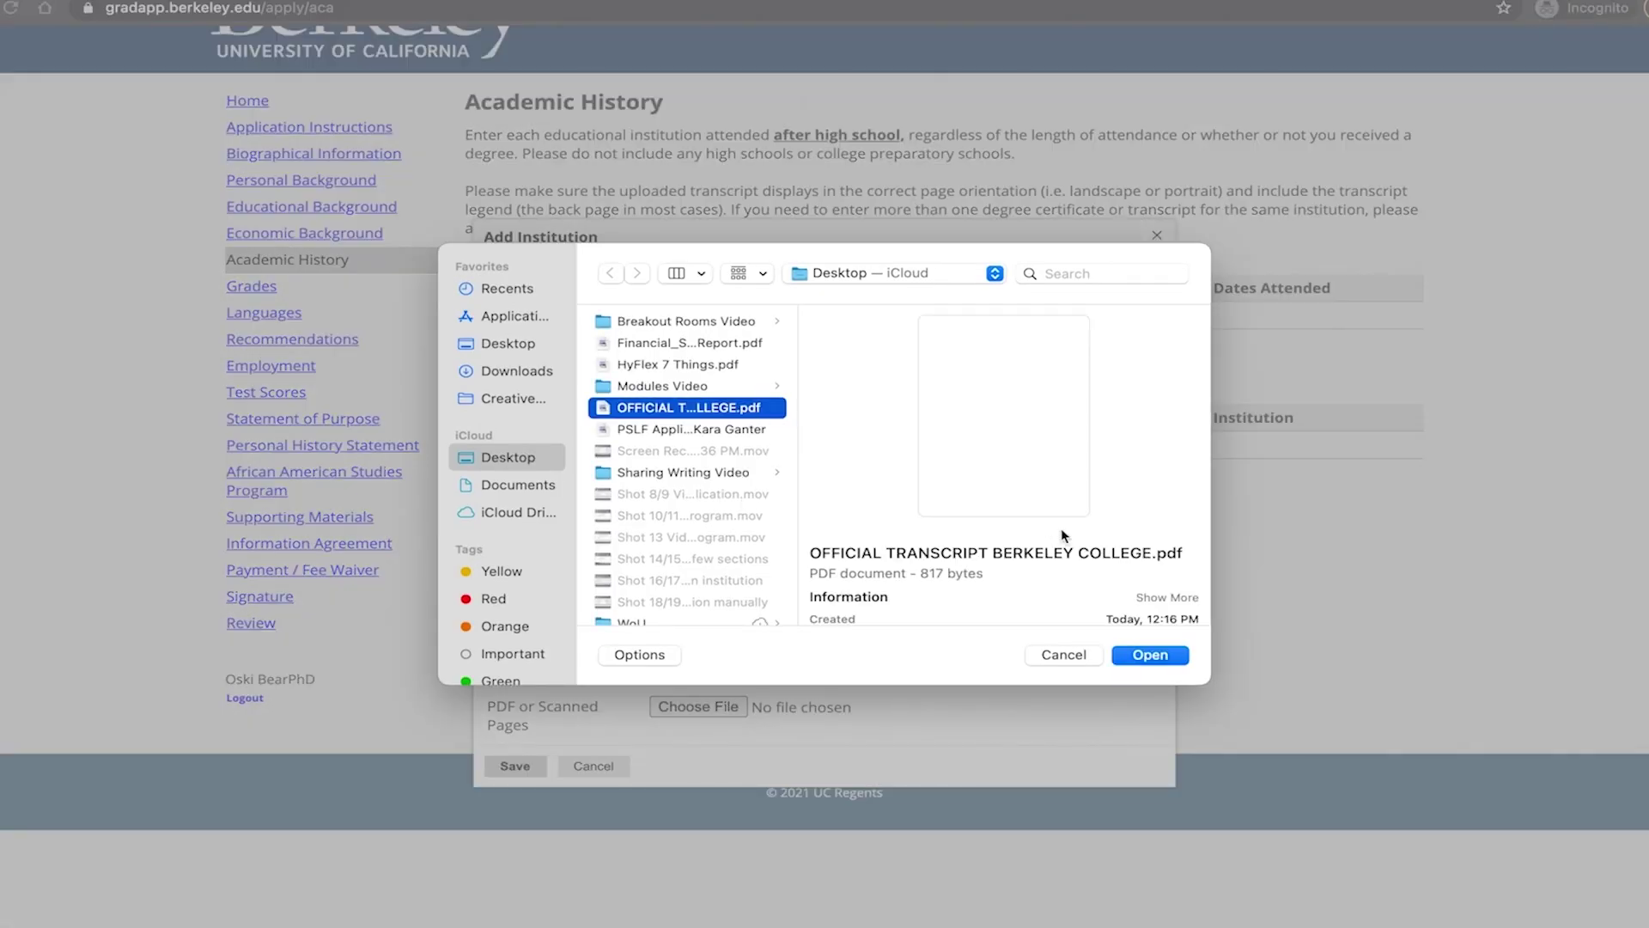
left_click(1170, 658)
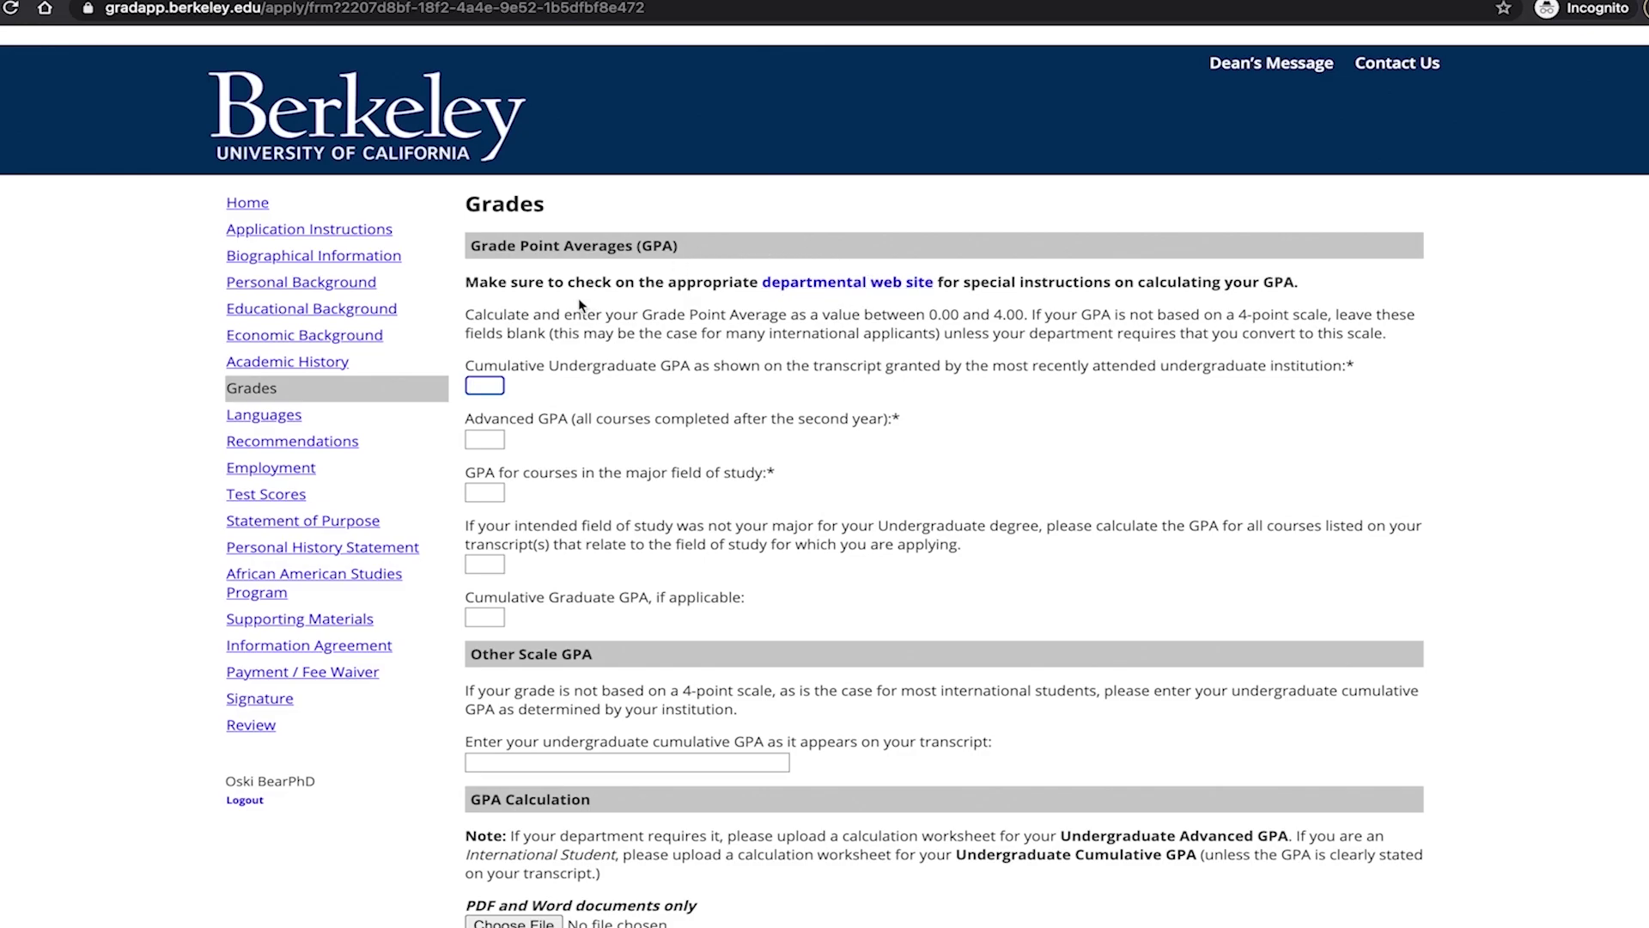
Enter 4.0 as the cumulative undergraduate GPA and review the international students note.
type("4.0")
scroll(715, 656, "down", 3)
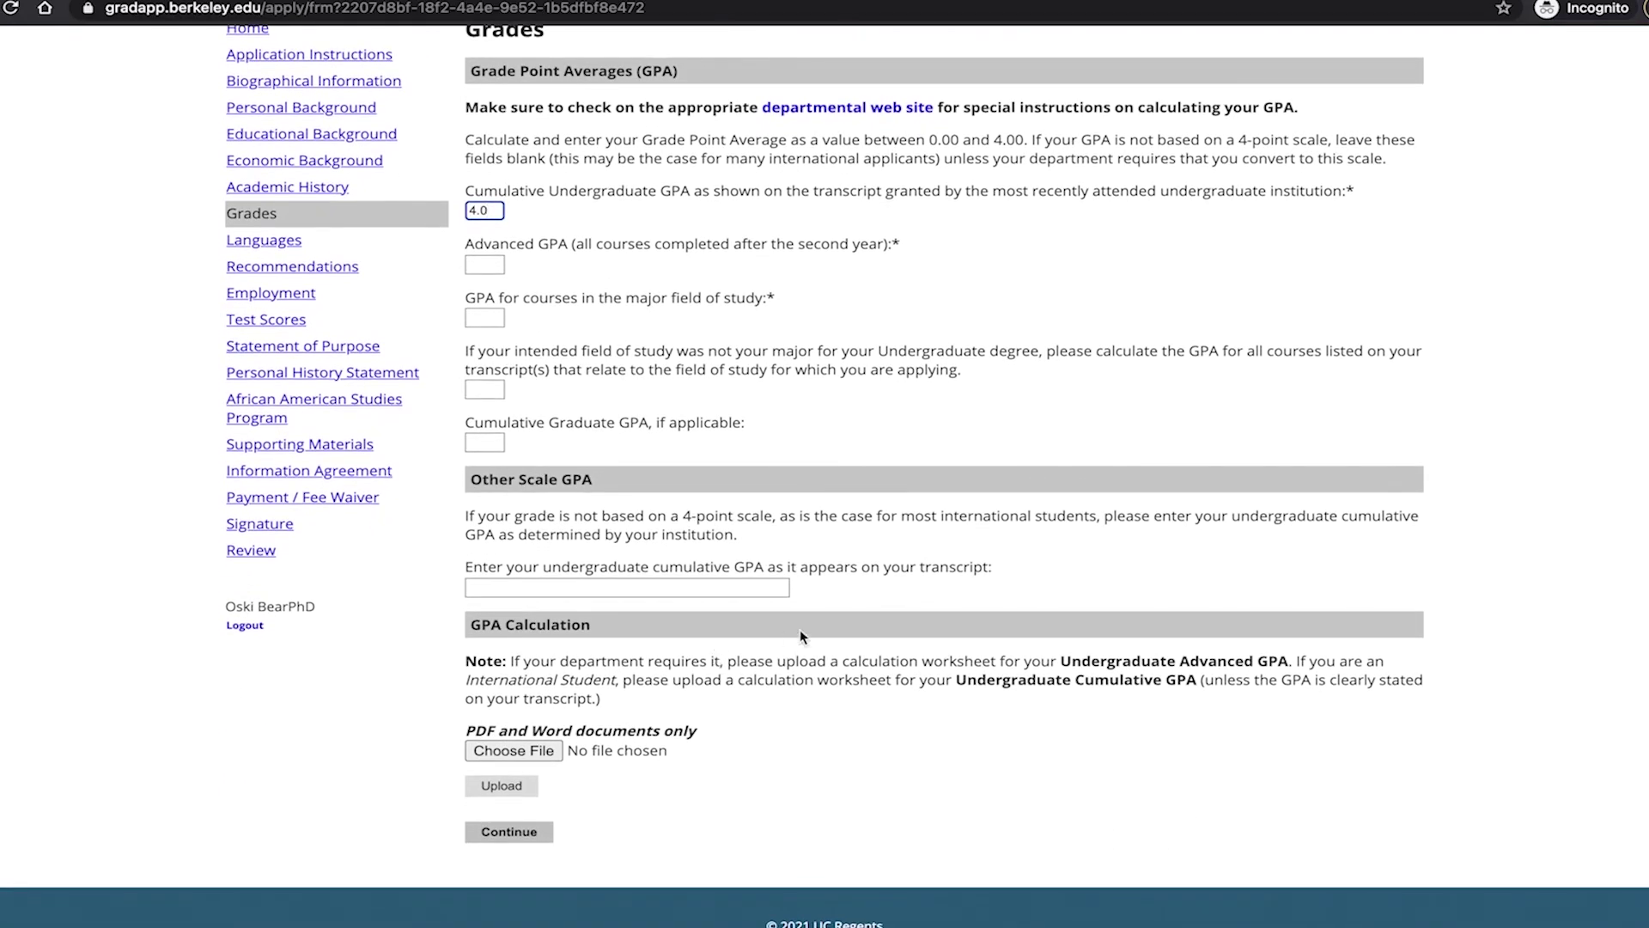
left_click_drag(1098, 515, 900, 520)
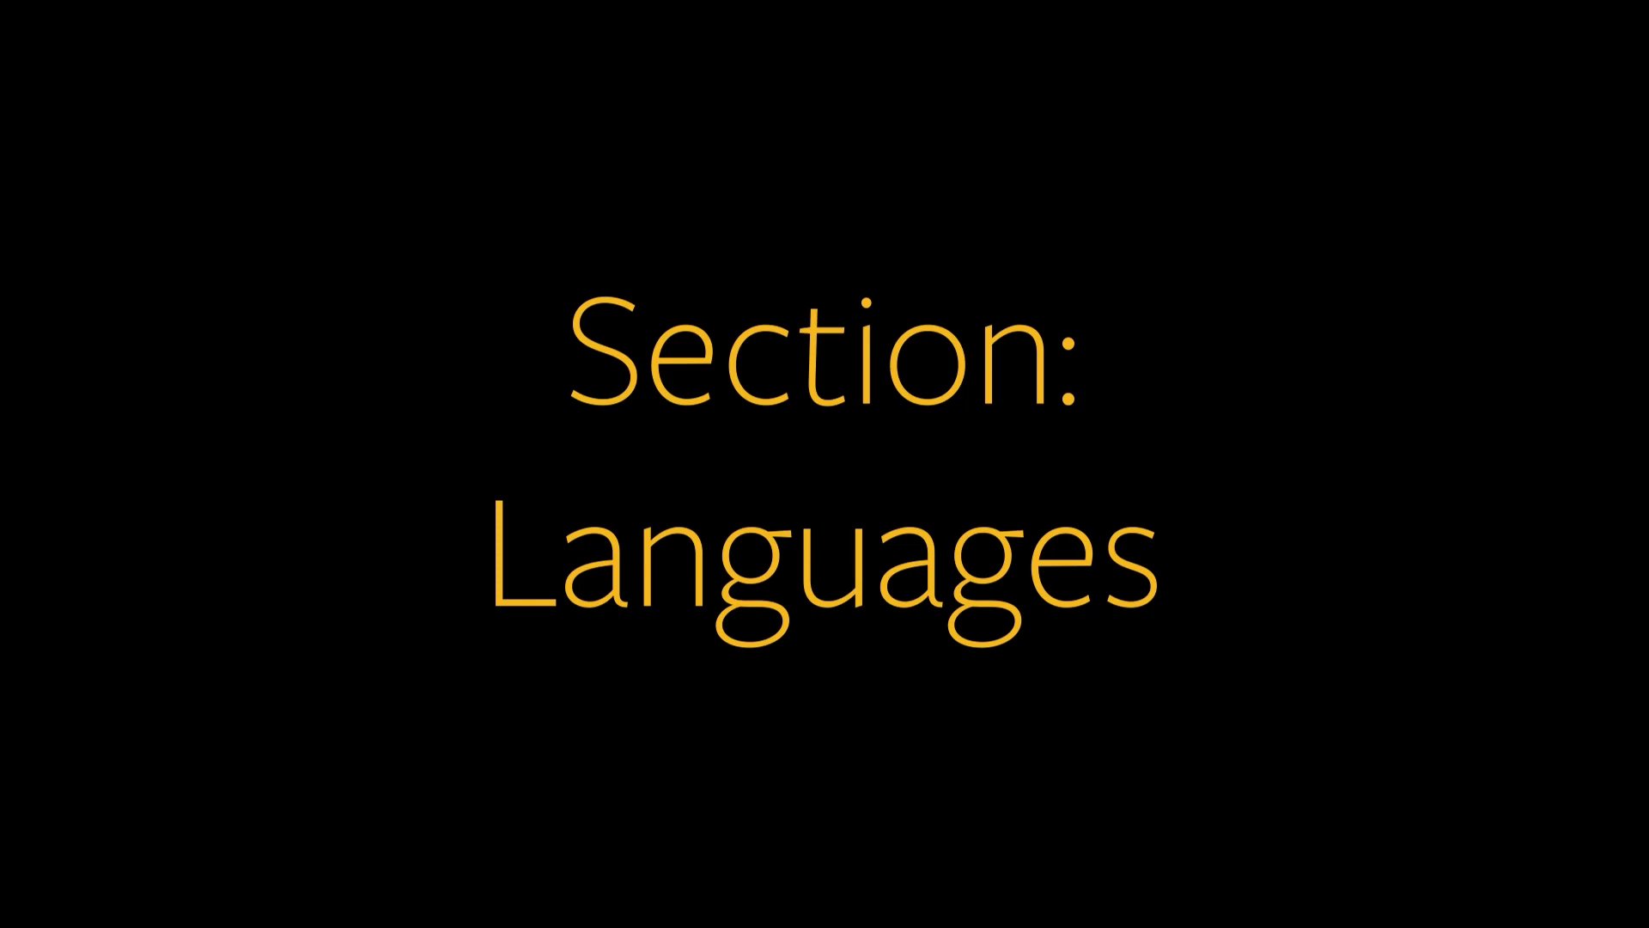
Tick Arabic under Native Language and look through the rest of the page.
left_click(472, 354)
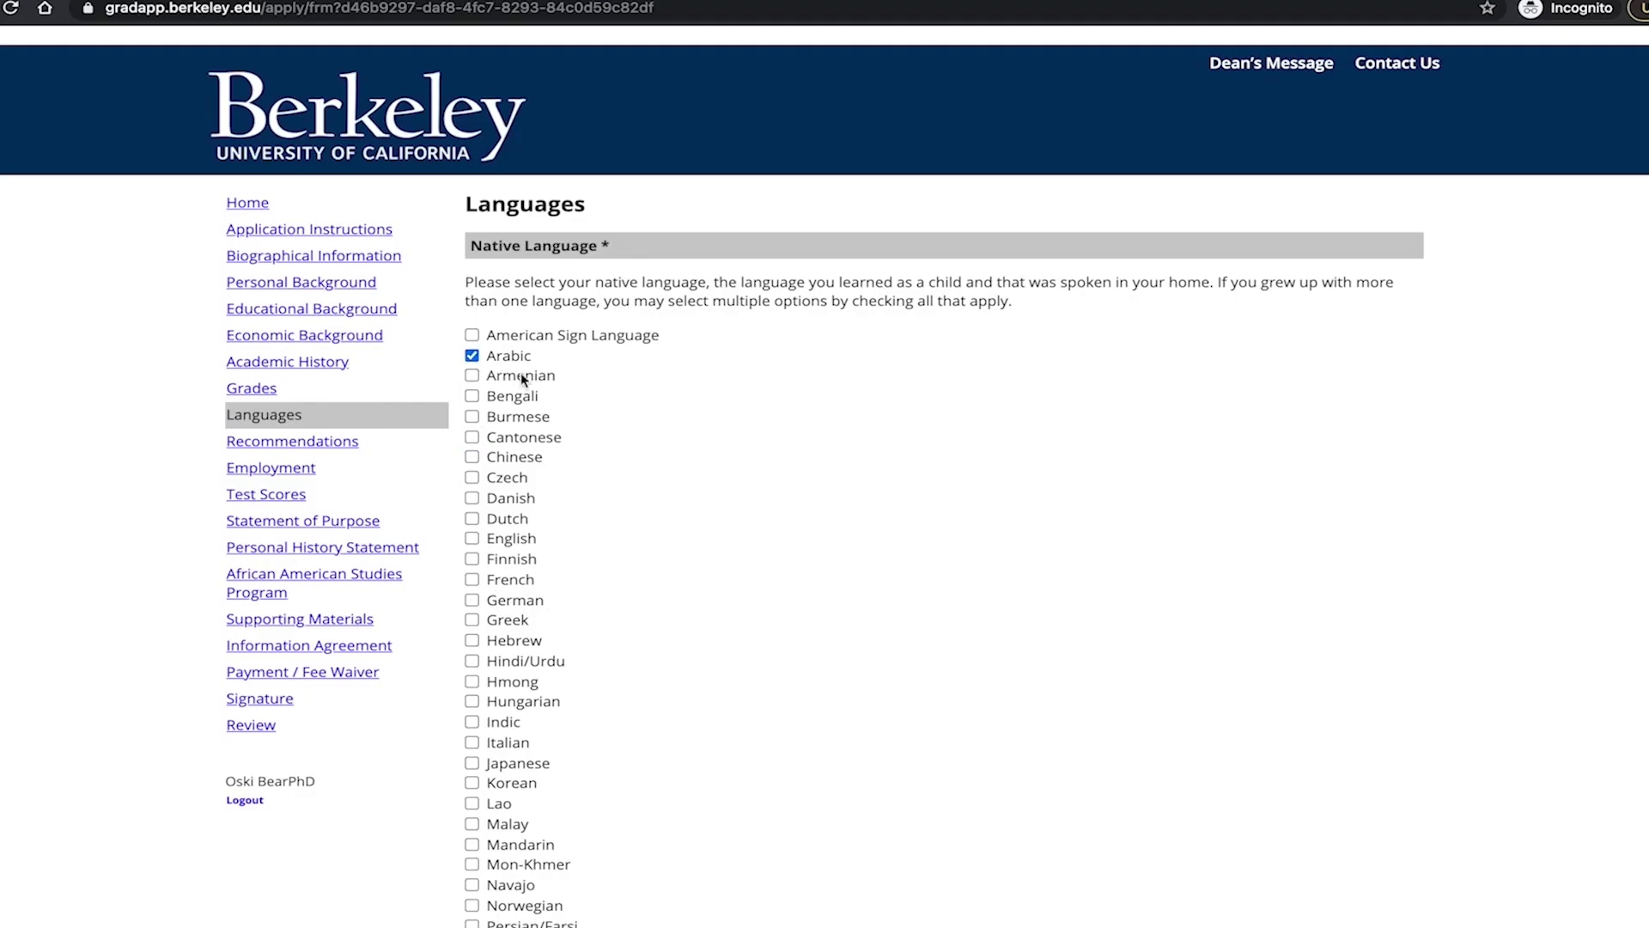
scroll(599, 746, "down", 6)
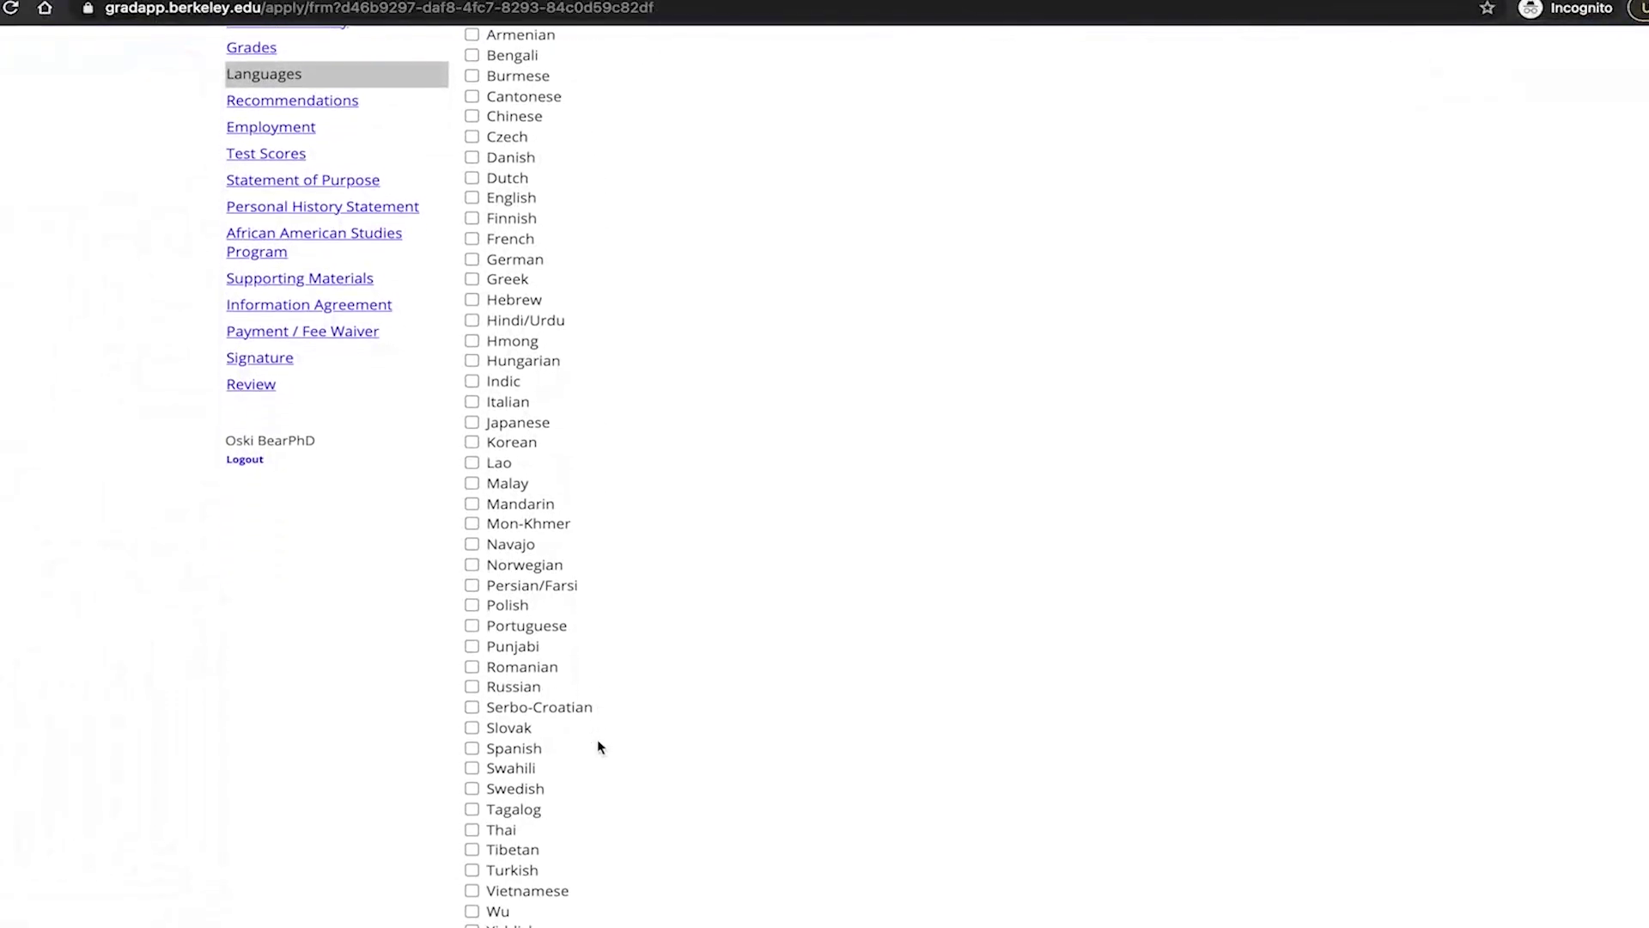
scroll(598, 743, "down", 6)
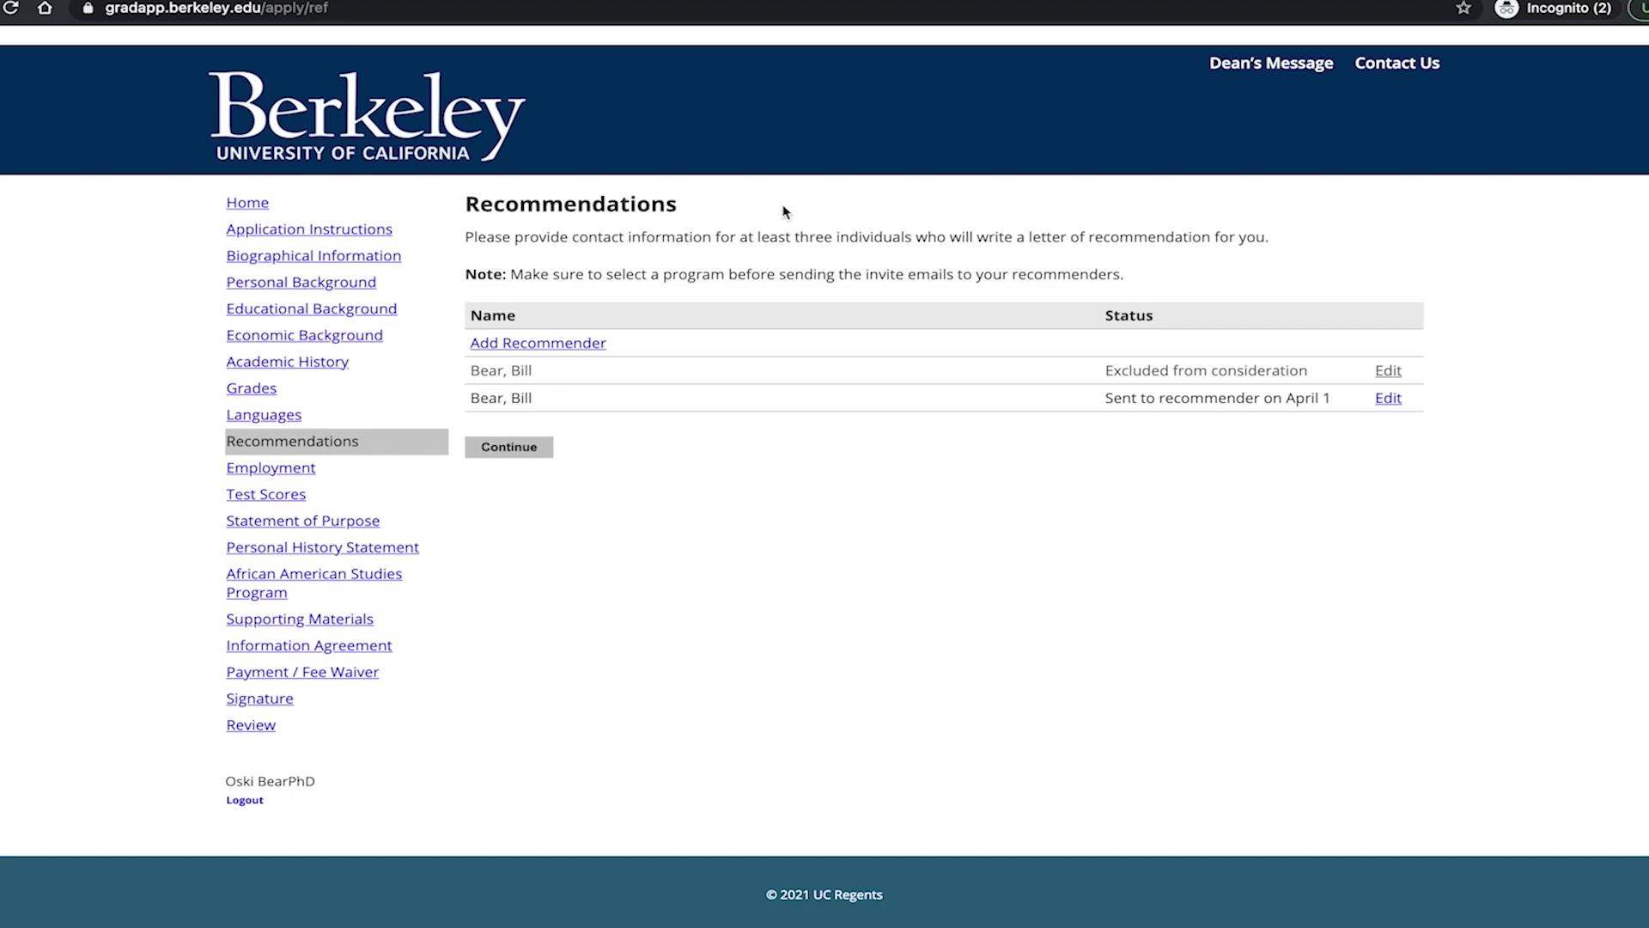
Add a recommender with a pasted personal message and review the FERPA access-rights waiver.
left_click(1137, 282)
left_click_drag(1137, 281, 512, 274)
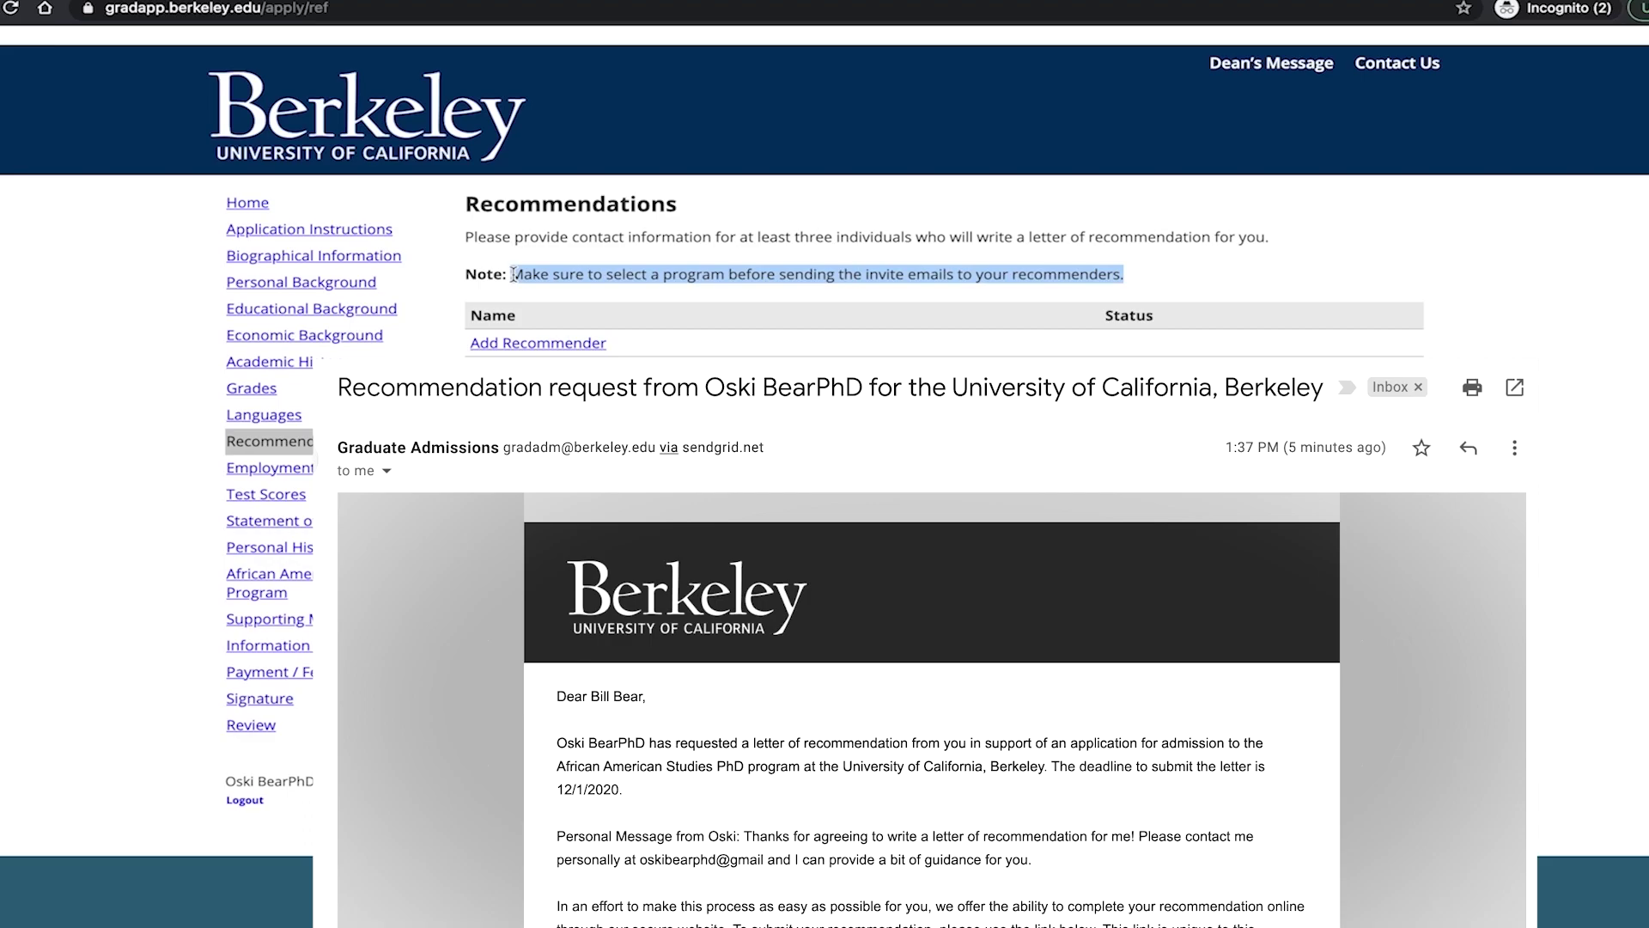
left_click(583, 343)
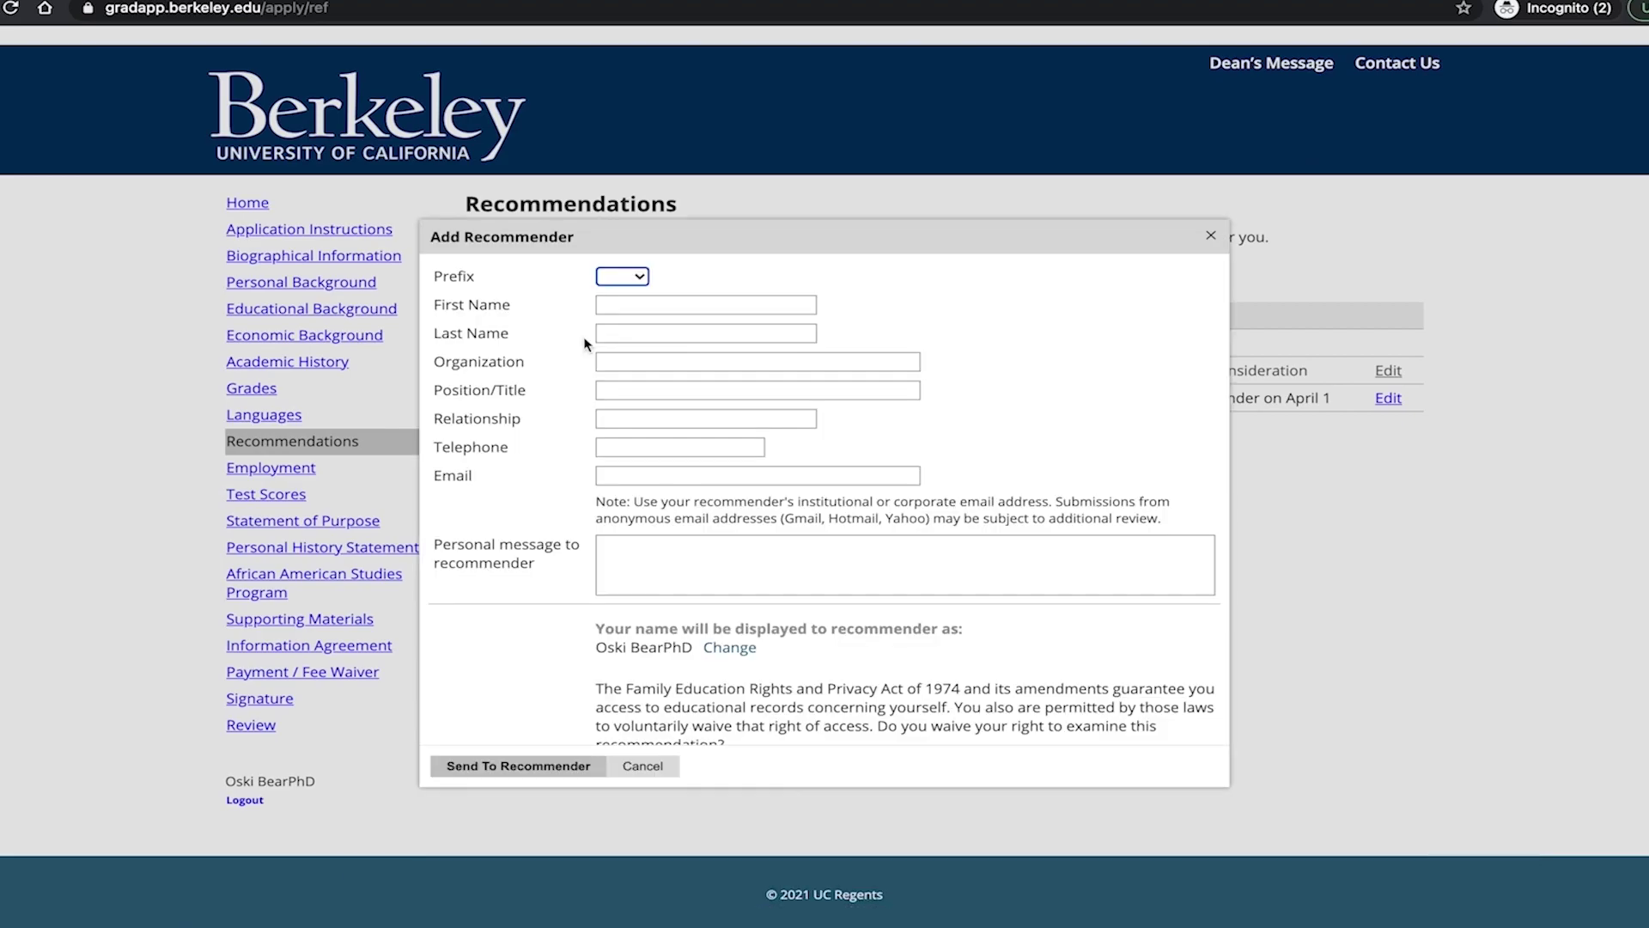
left_click(654, 552)
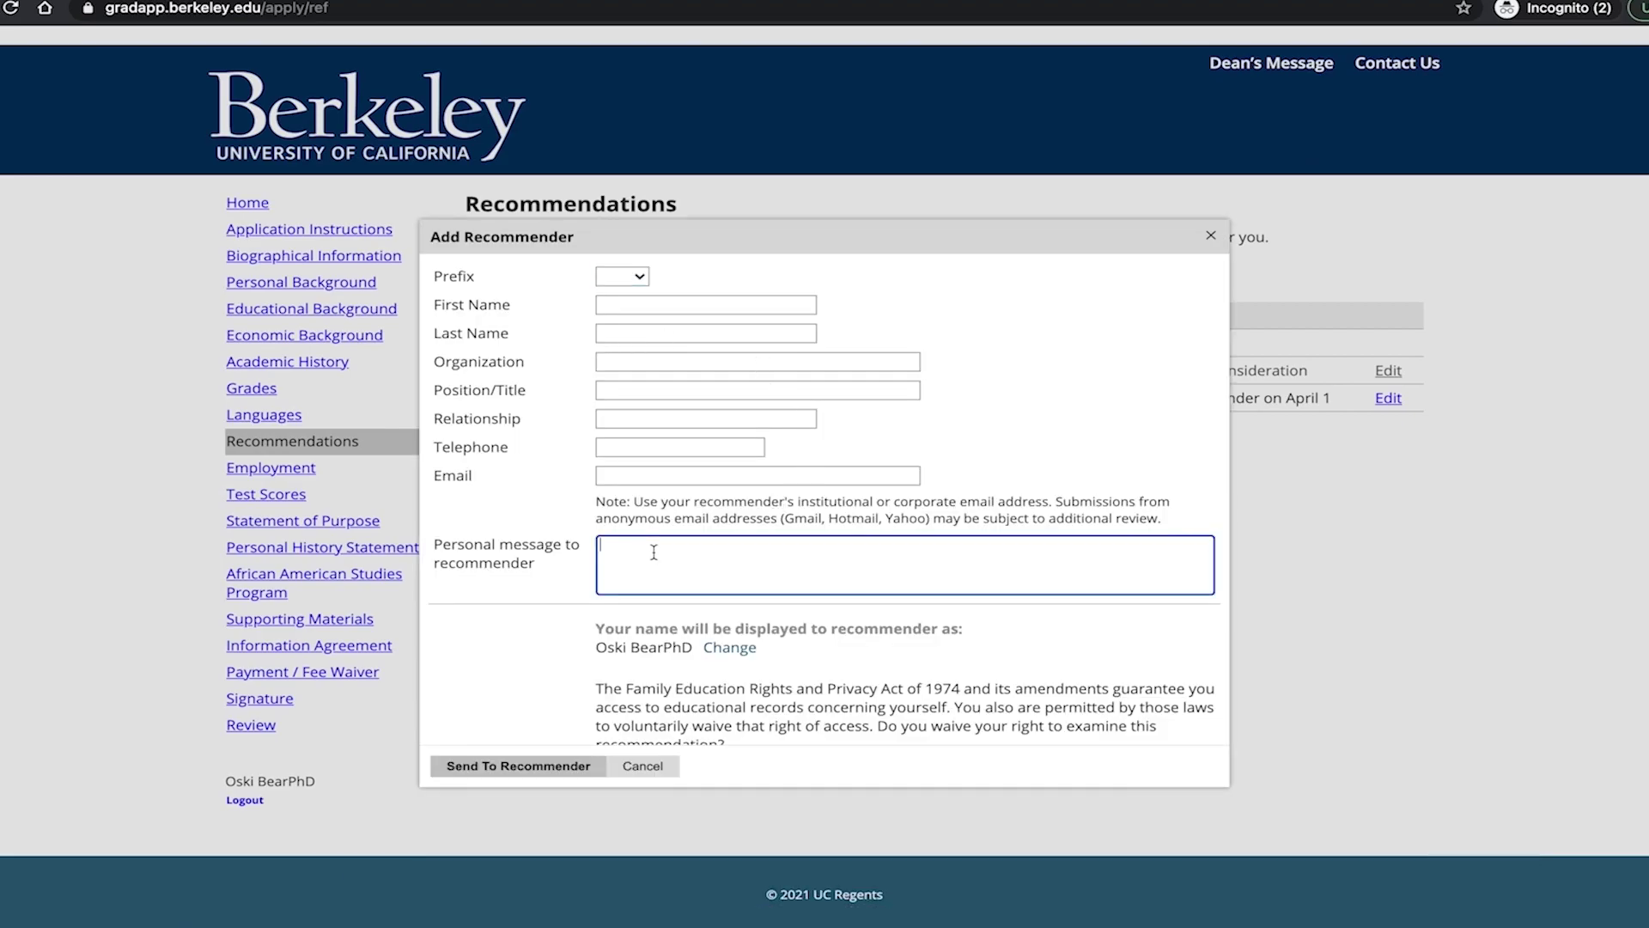
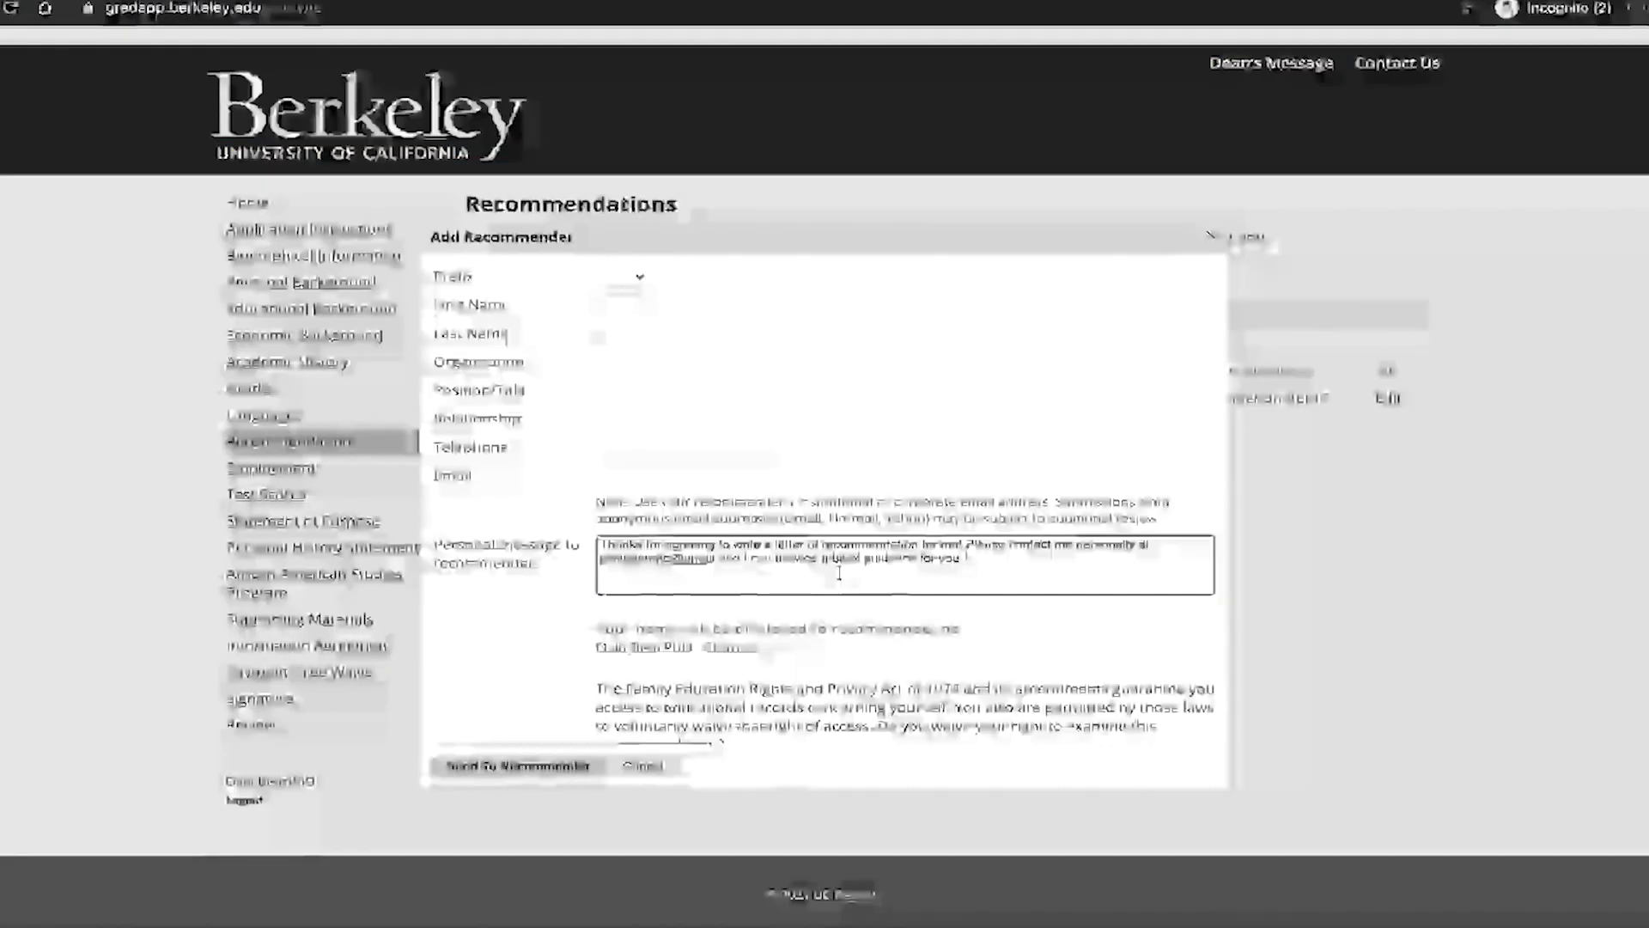
scroll(839, 573, "down", 3)
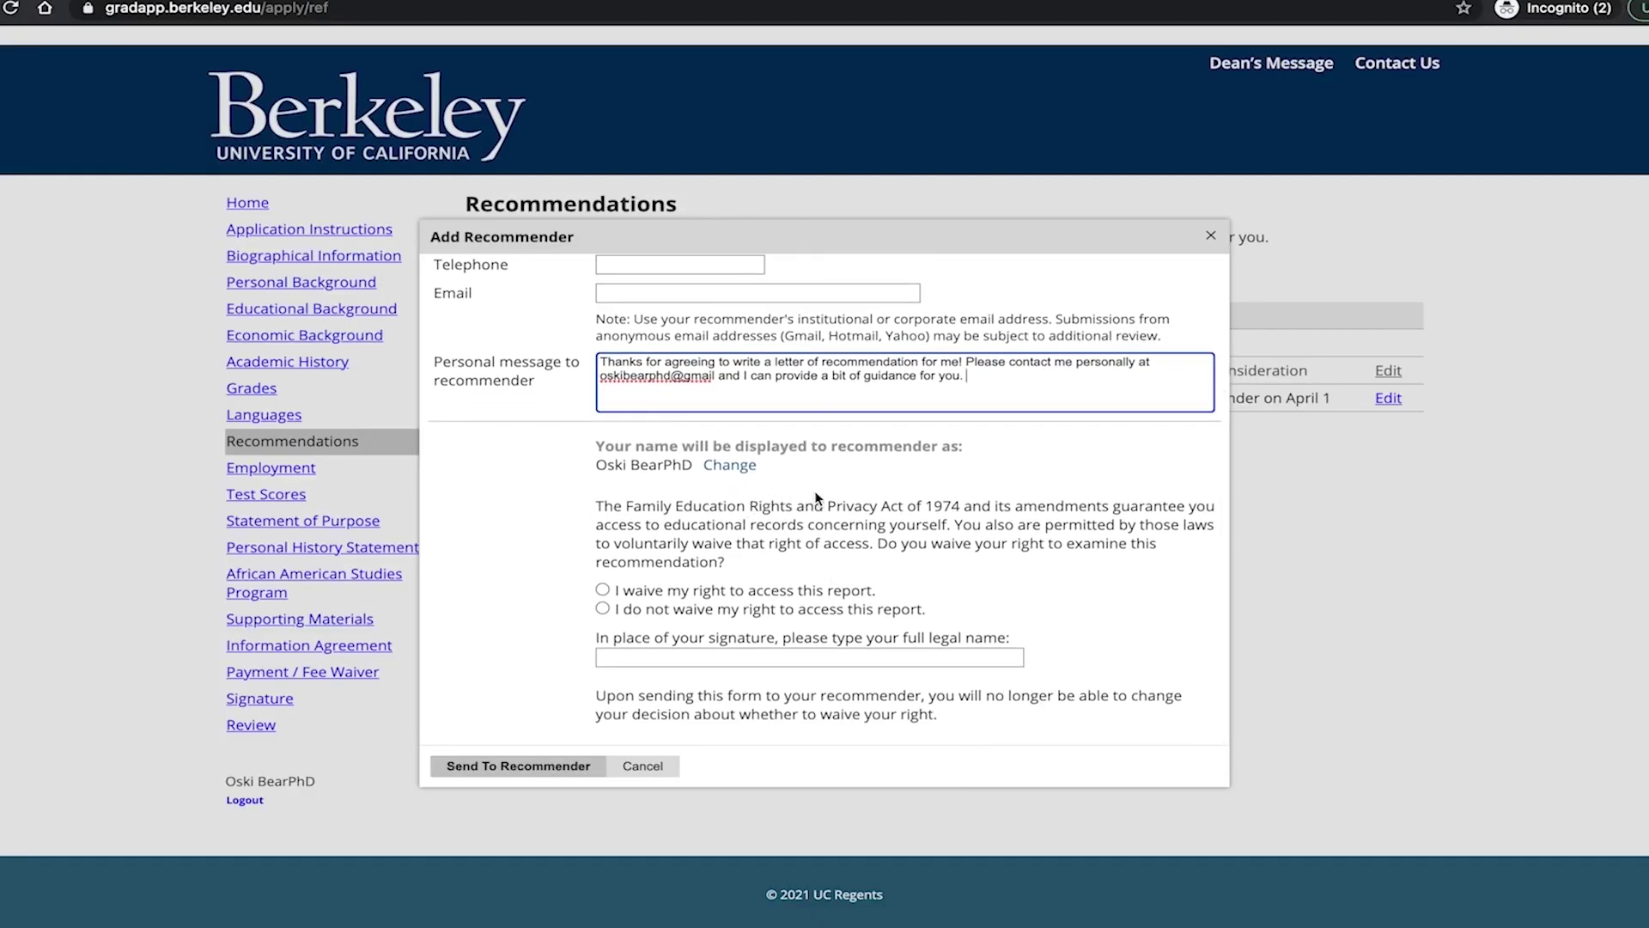
left_click_drag(878, 593, 608, 594)
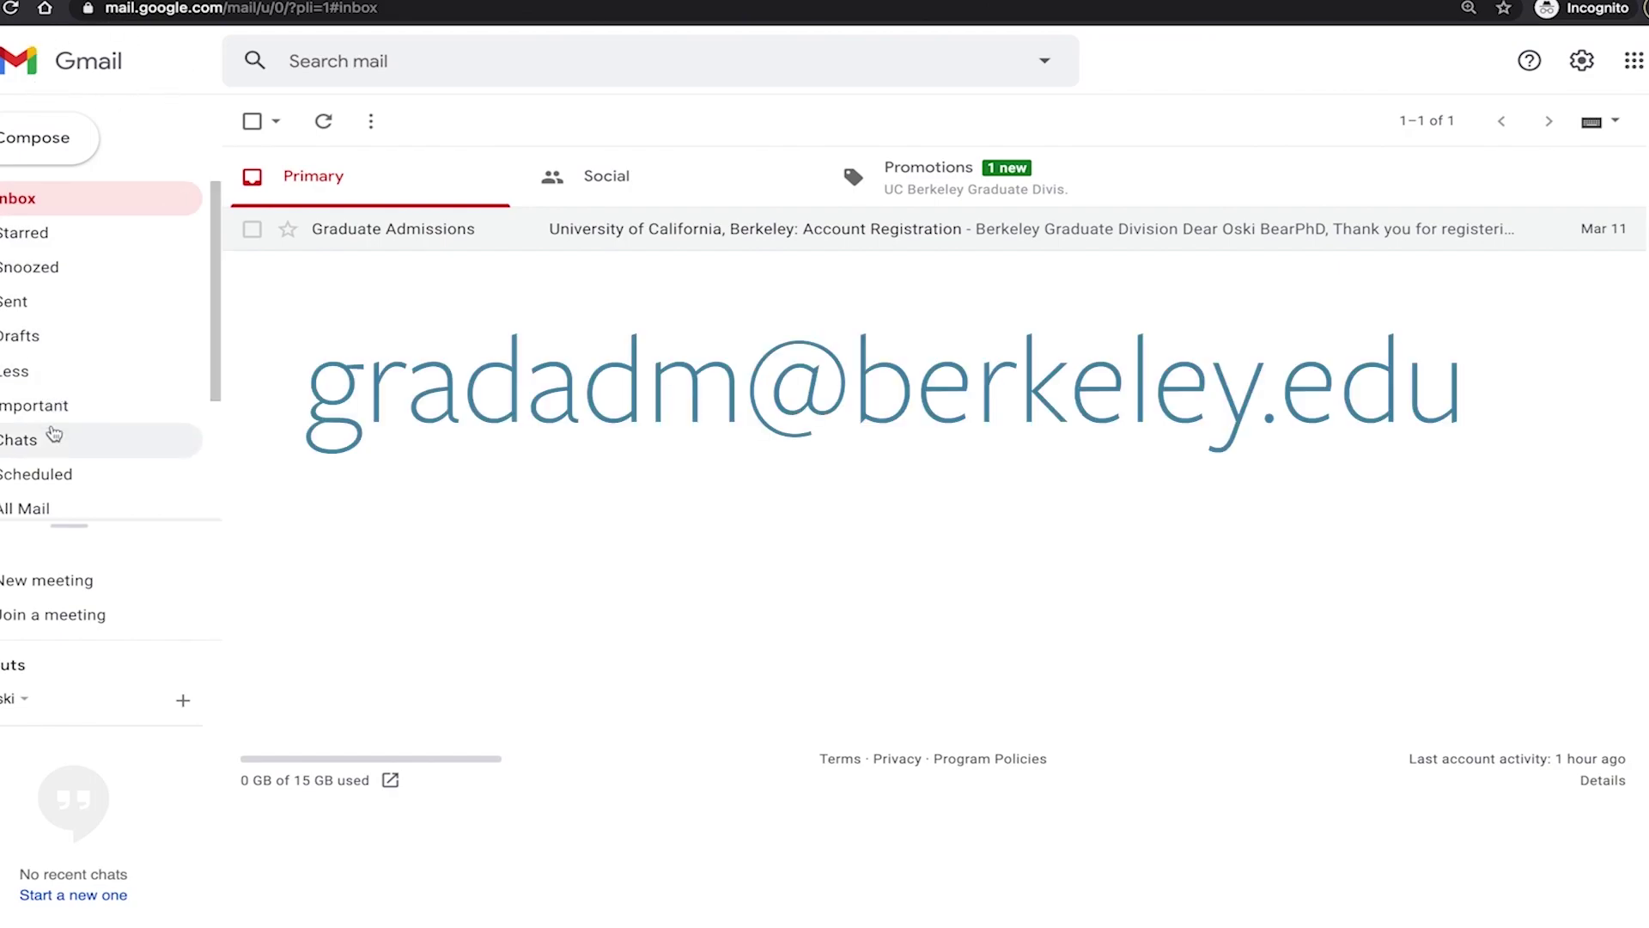
Check Gmail's Spam folder for graduate admissions emails.
scroll(53, 433, "down", 3)
left_click(53, 446)
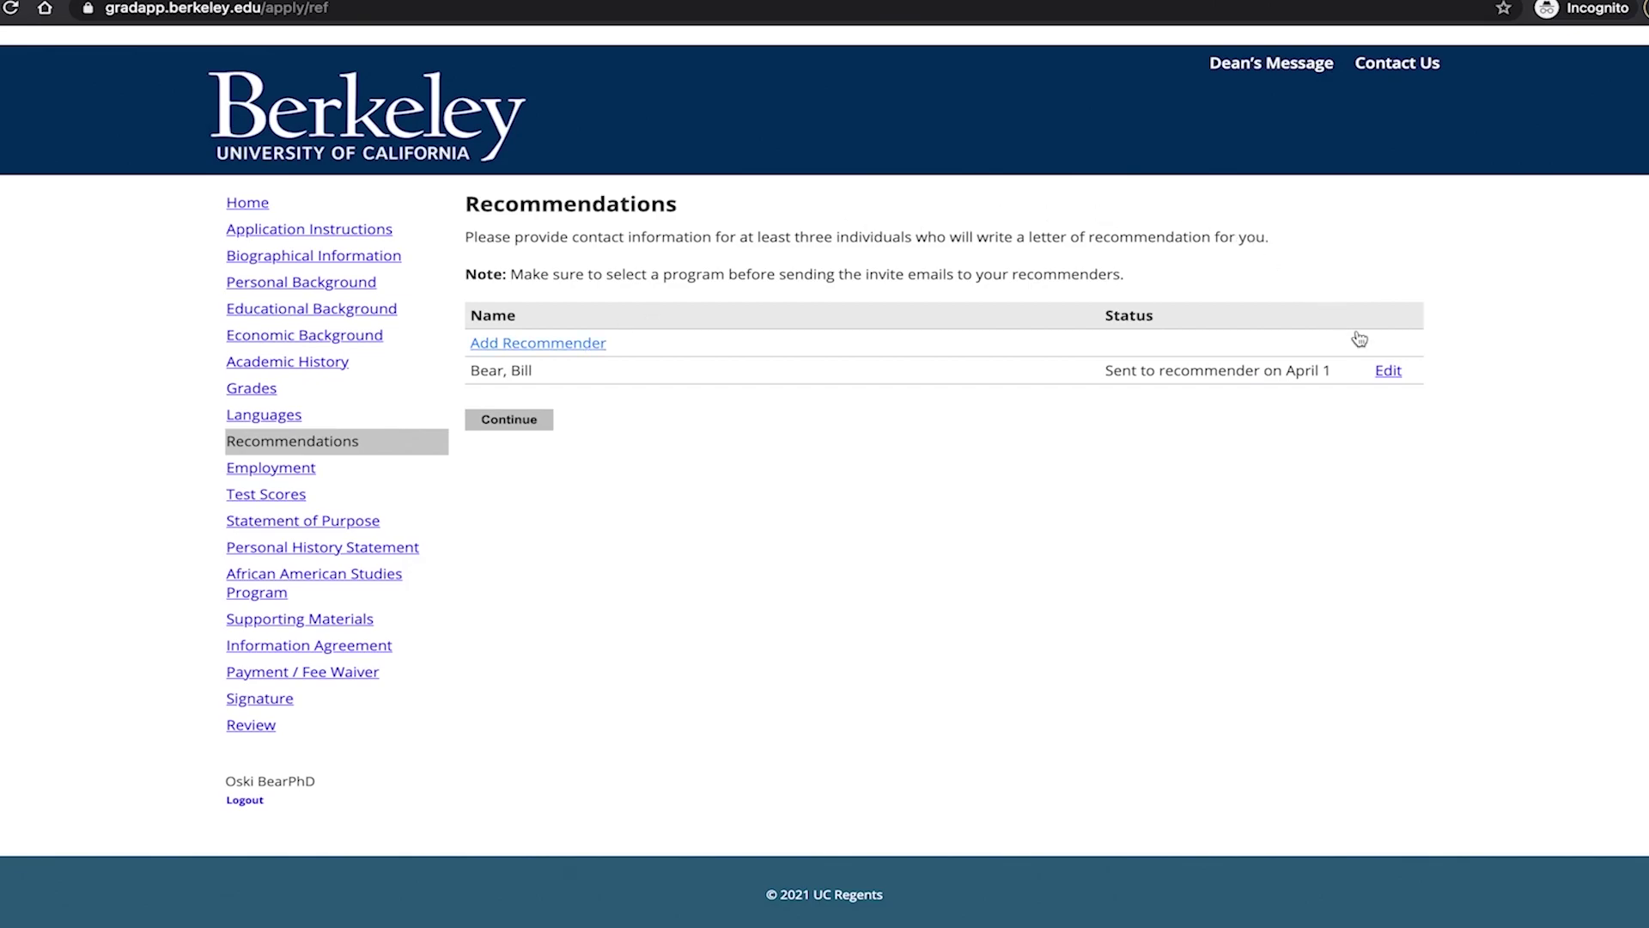
Exclude the existing recommender from the application and confirm the exclusion.
left_click(1386, 371)
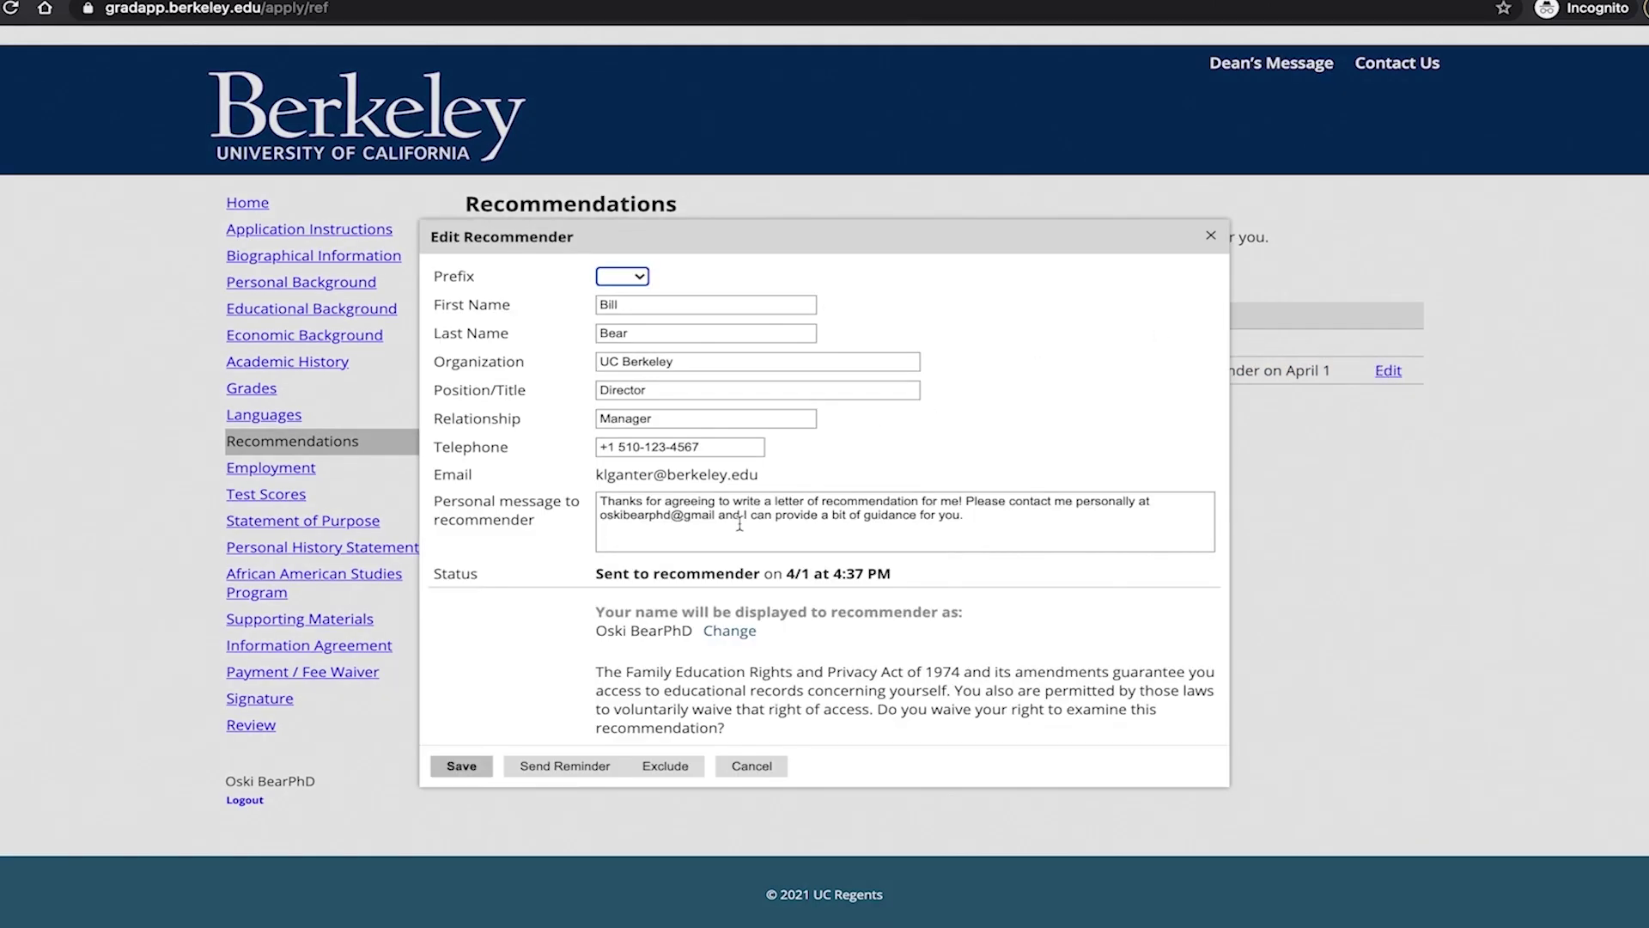
left_click(674, 769)
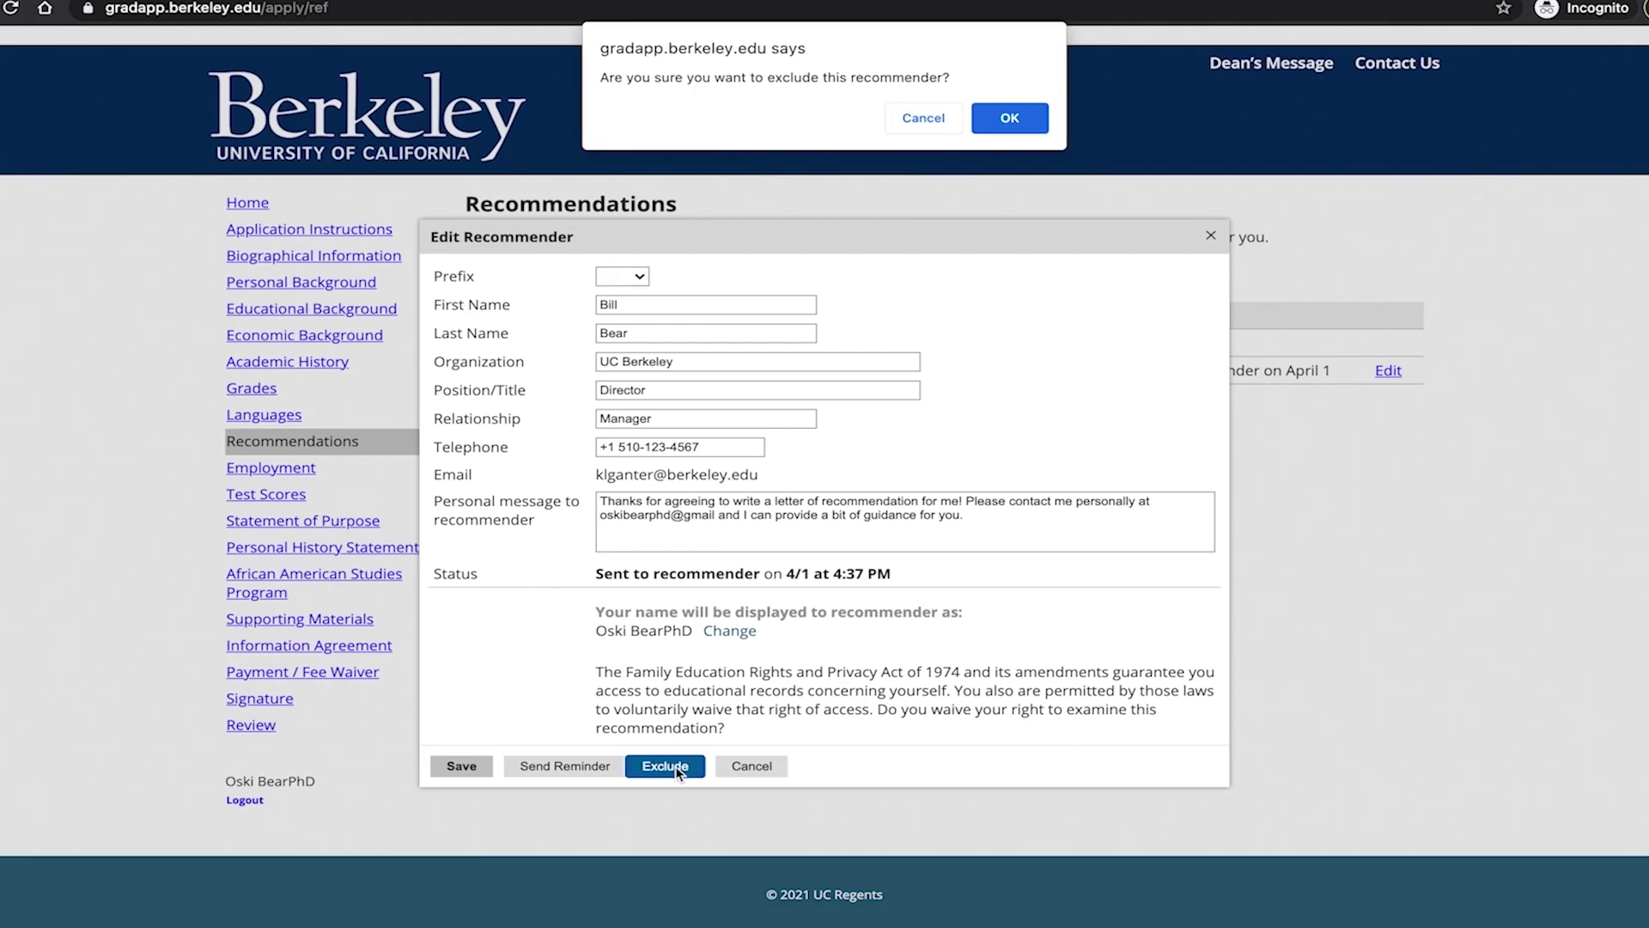
left_click(1033, 116)
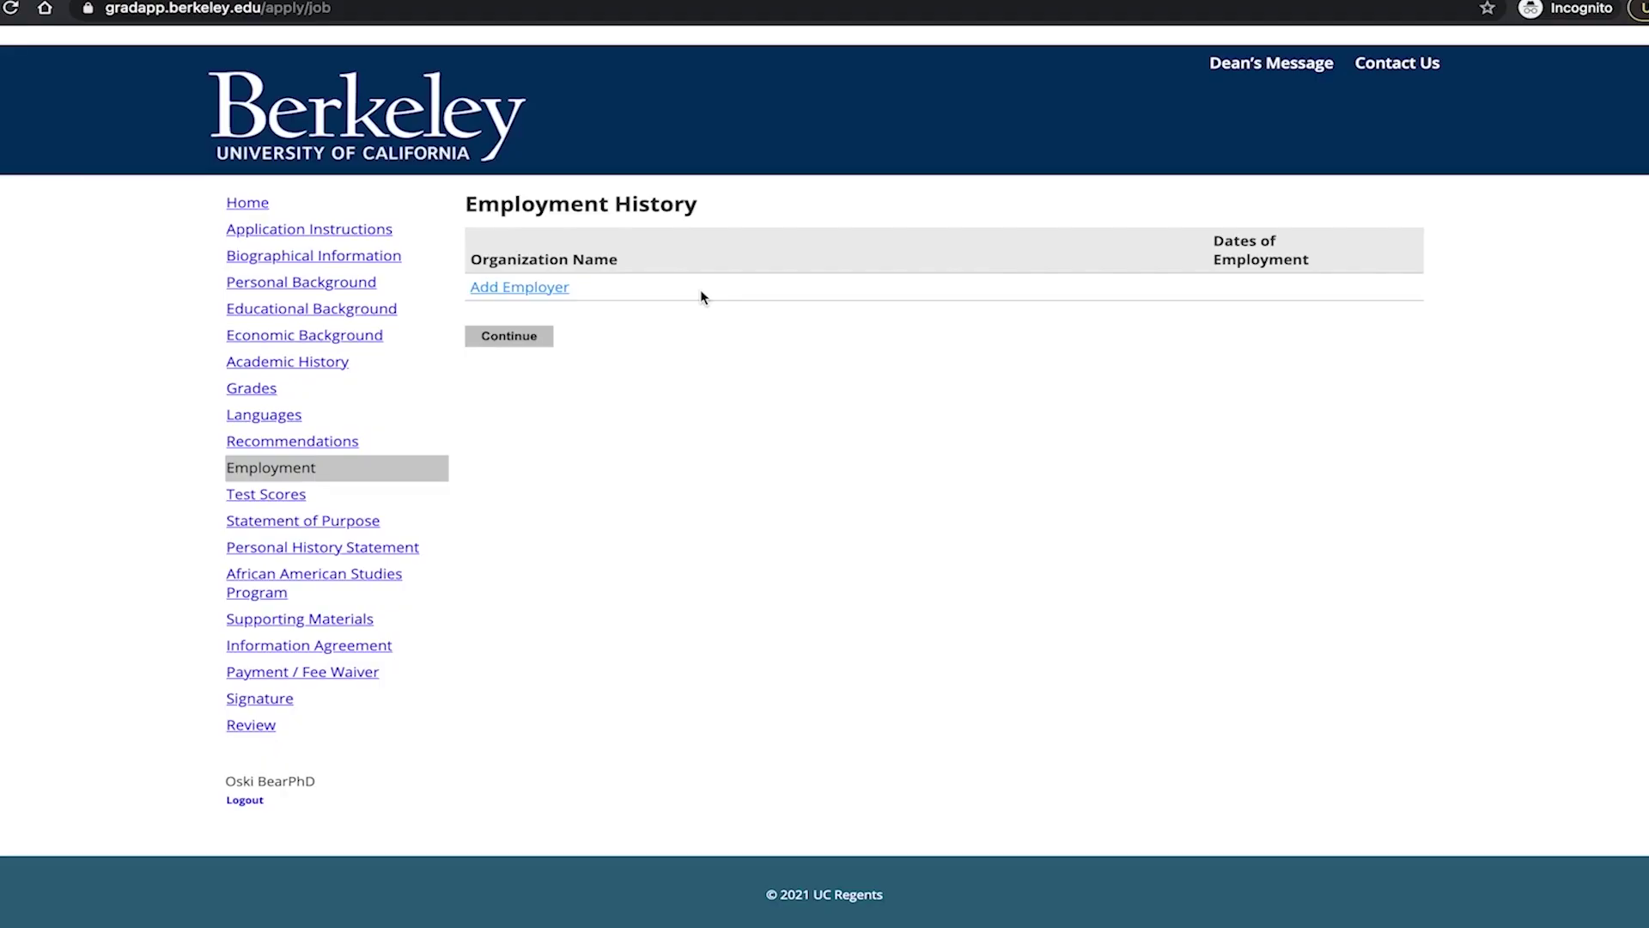
Add an employer entry named UC Berkeley and choose its state.
left_click(564, 288)
type("UC Berkeley")
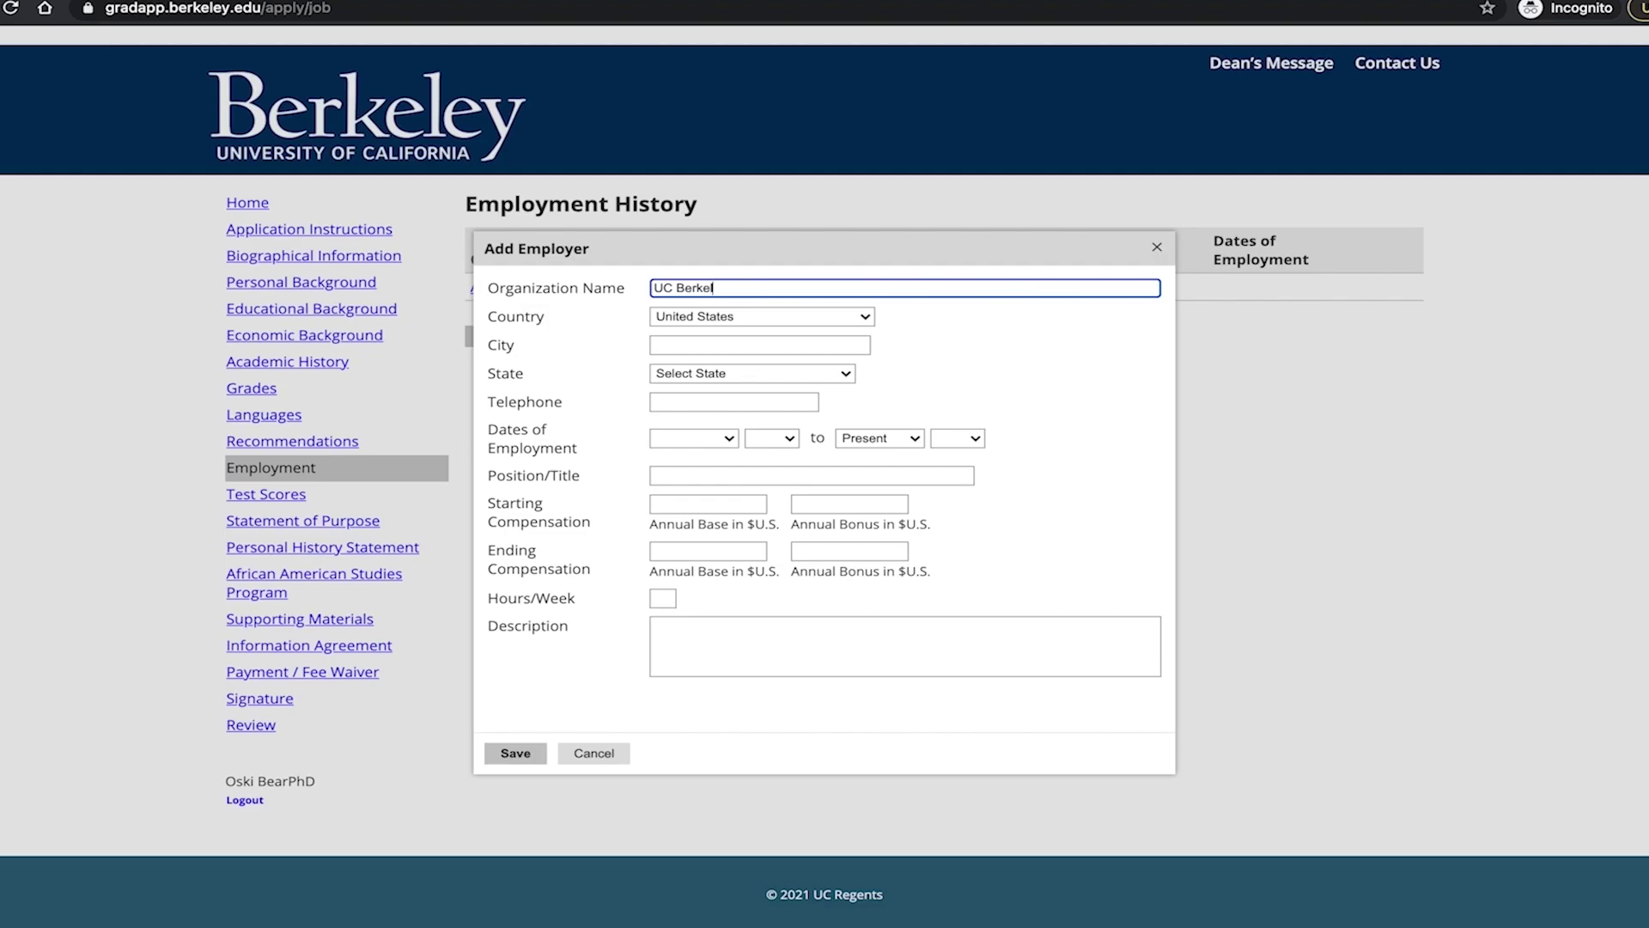
left_click(846, 378)
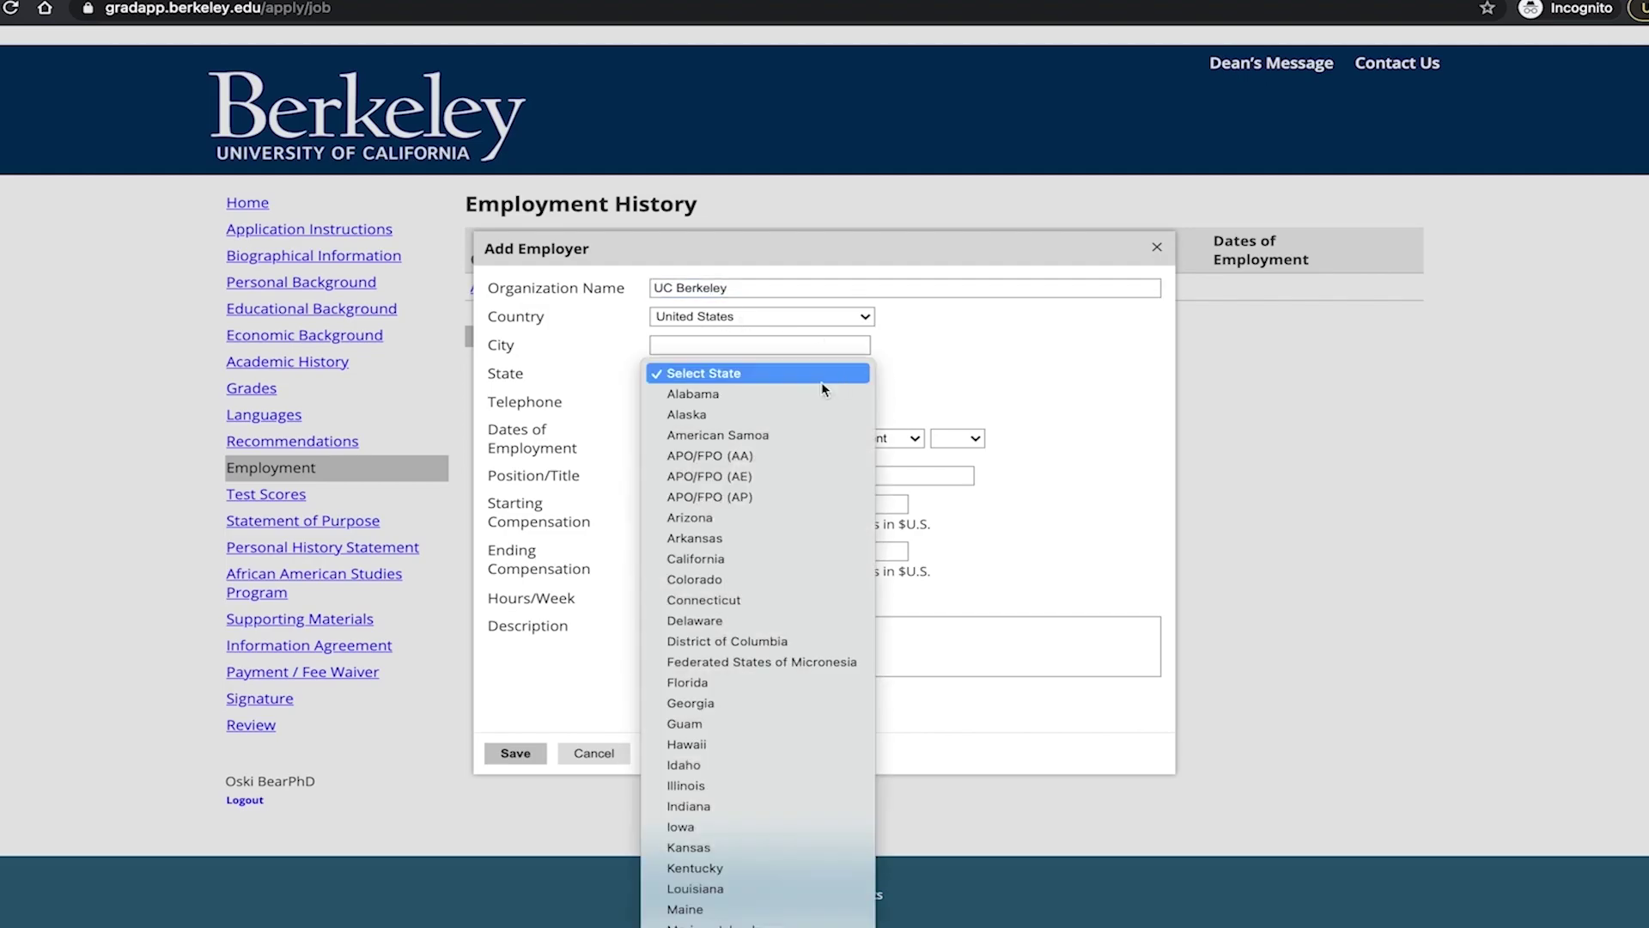
left_click(809, 398)
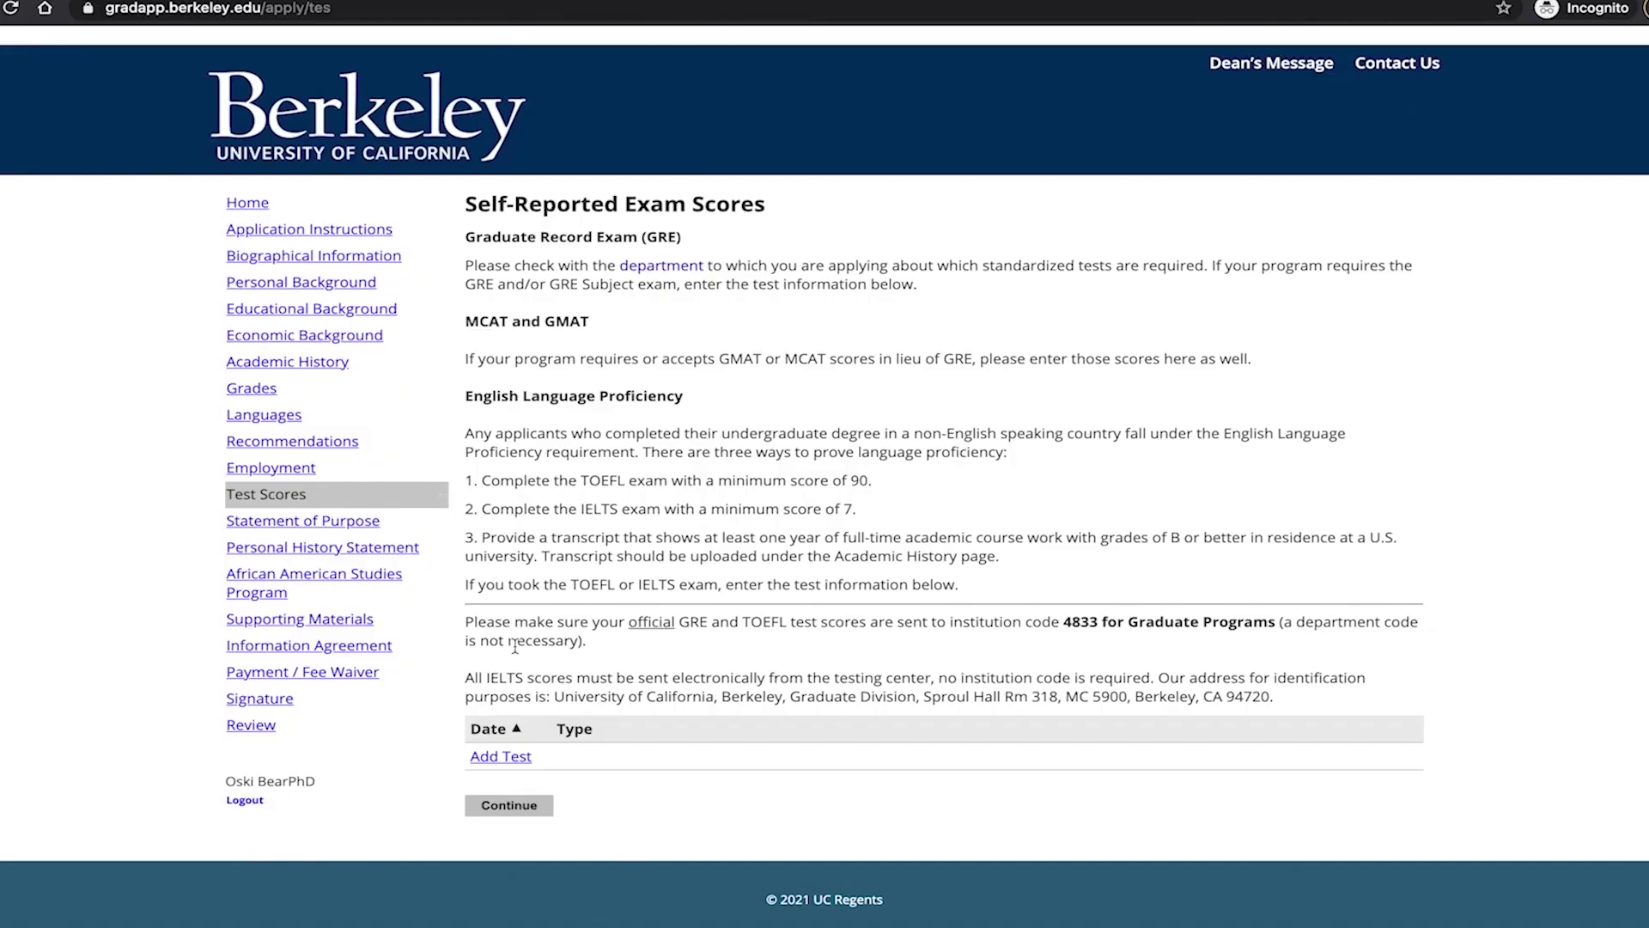
Start a GRE test score entry with January as the test month.
left_click(515, 755)
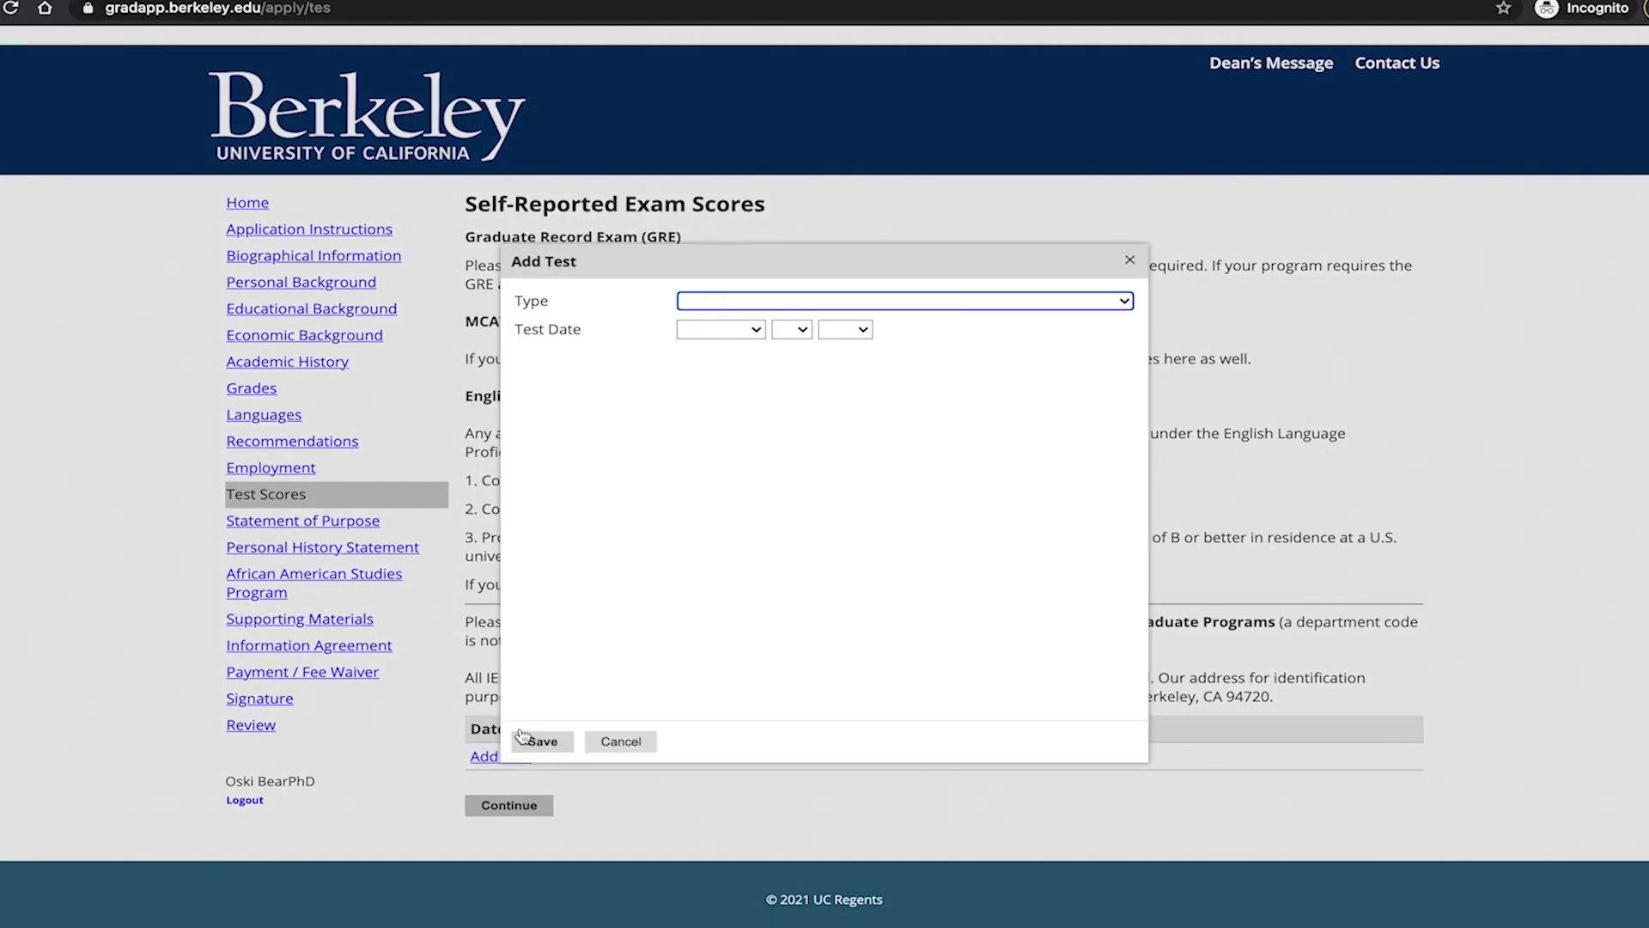
left_click(1126, 302)
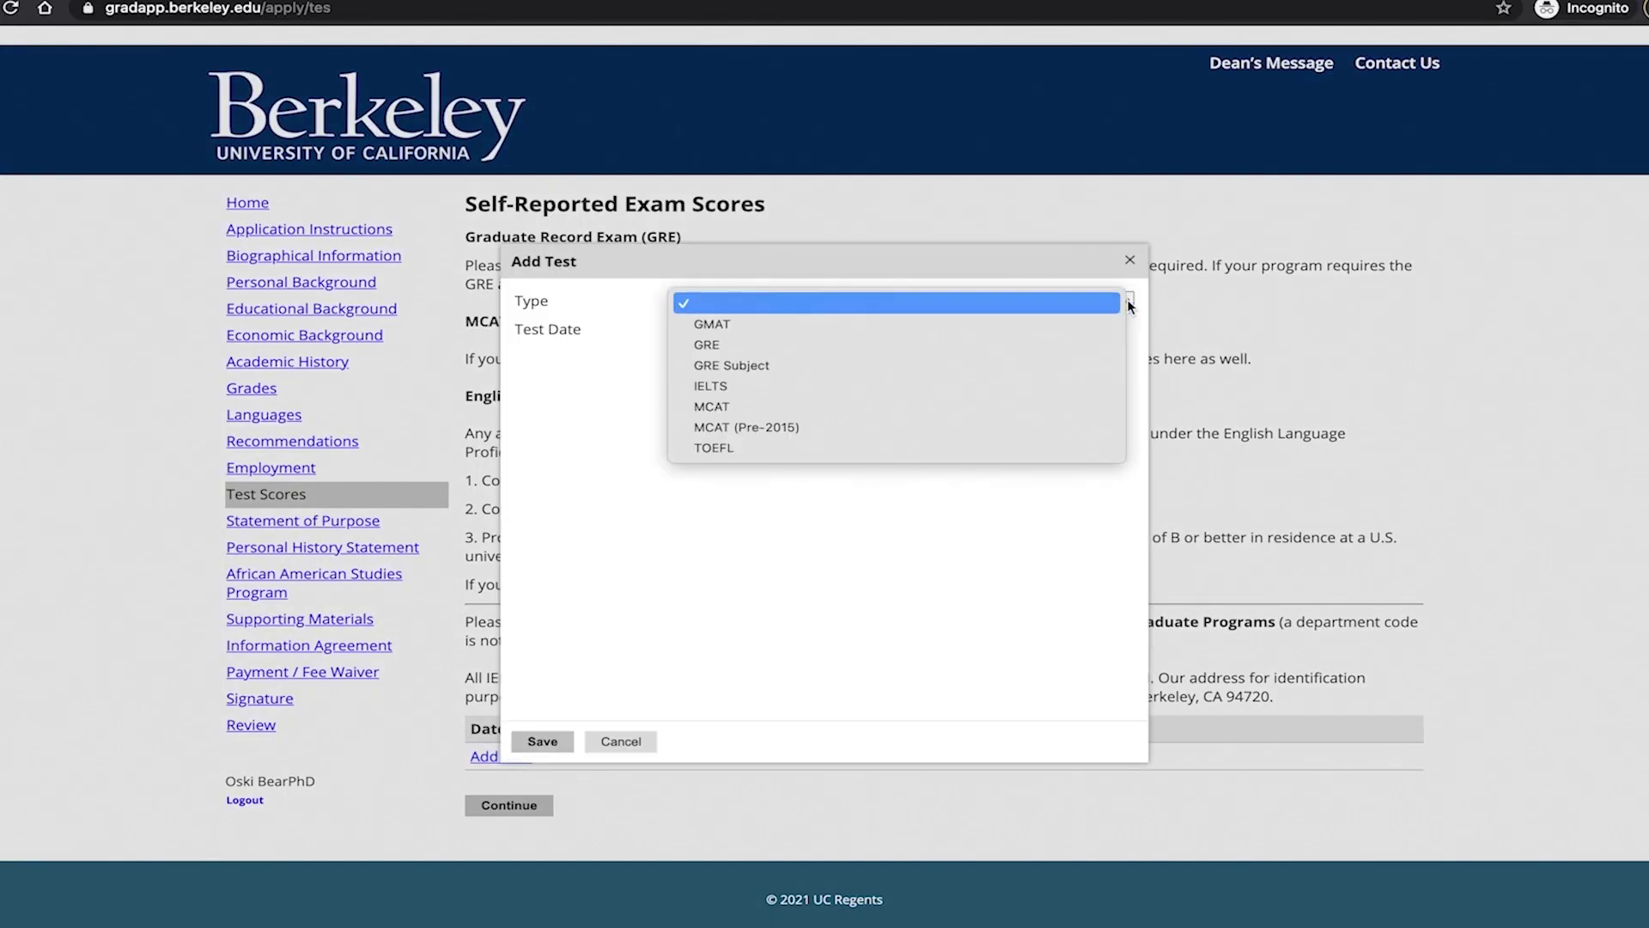
left_click(1018, 346)
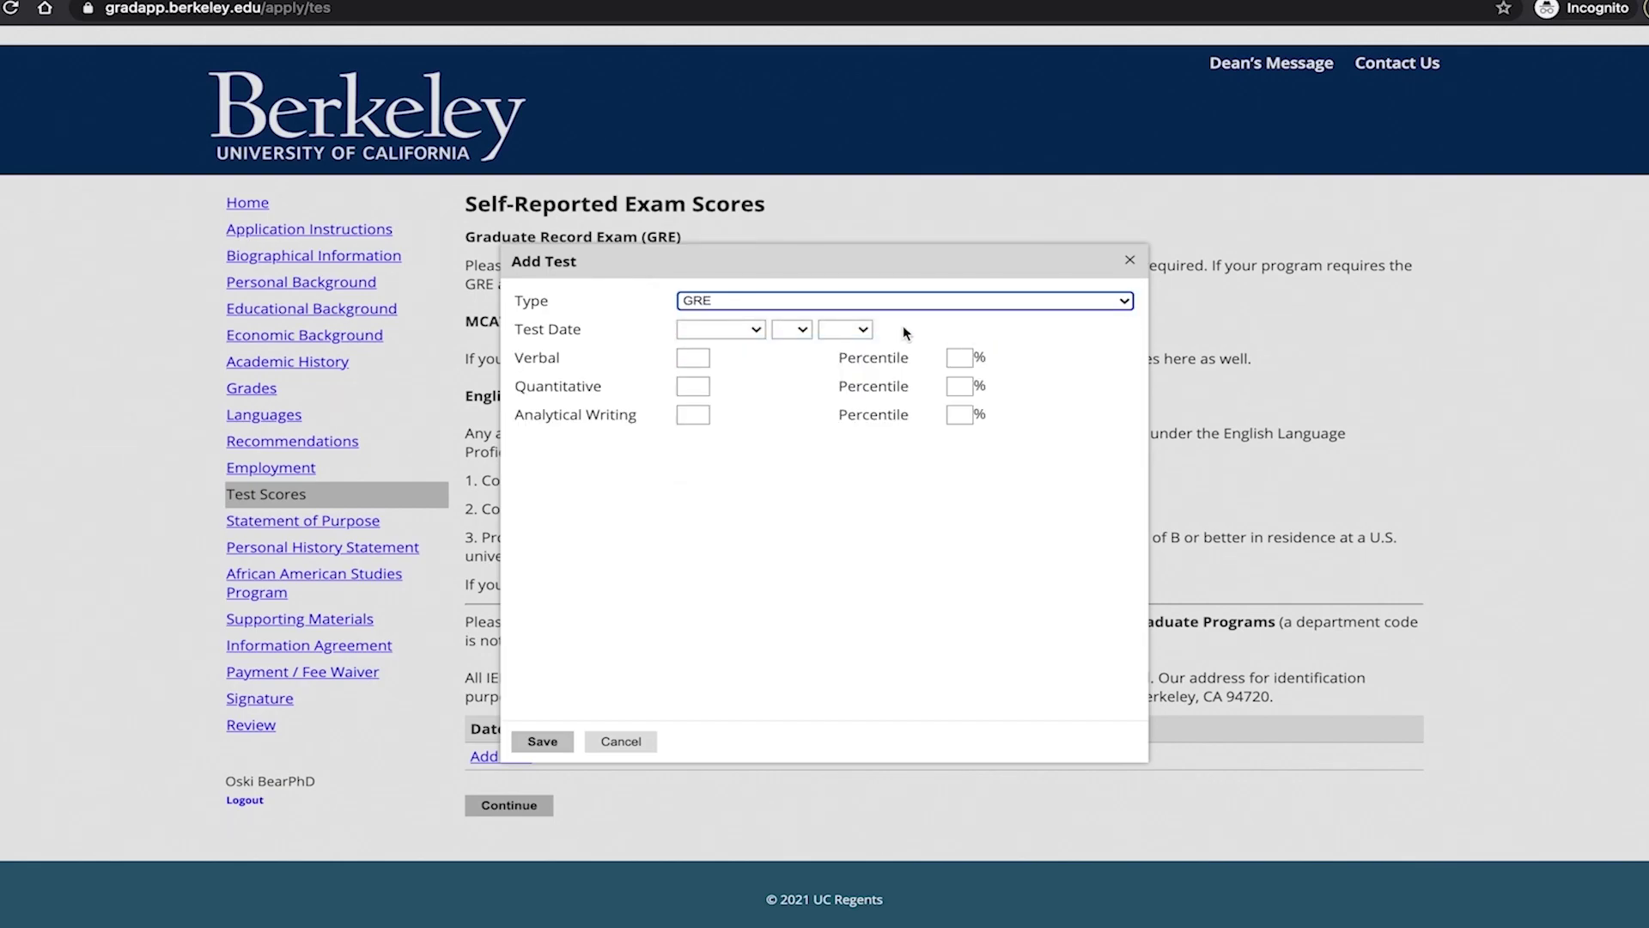
left_click(757, 332)
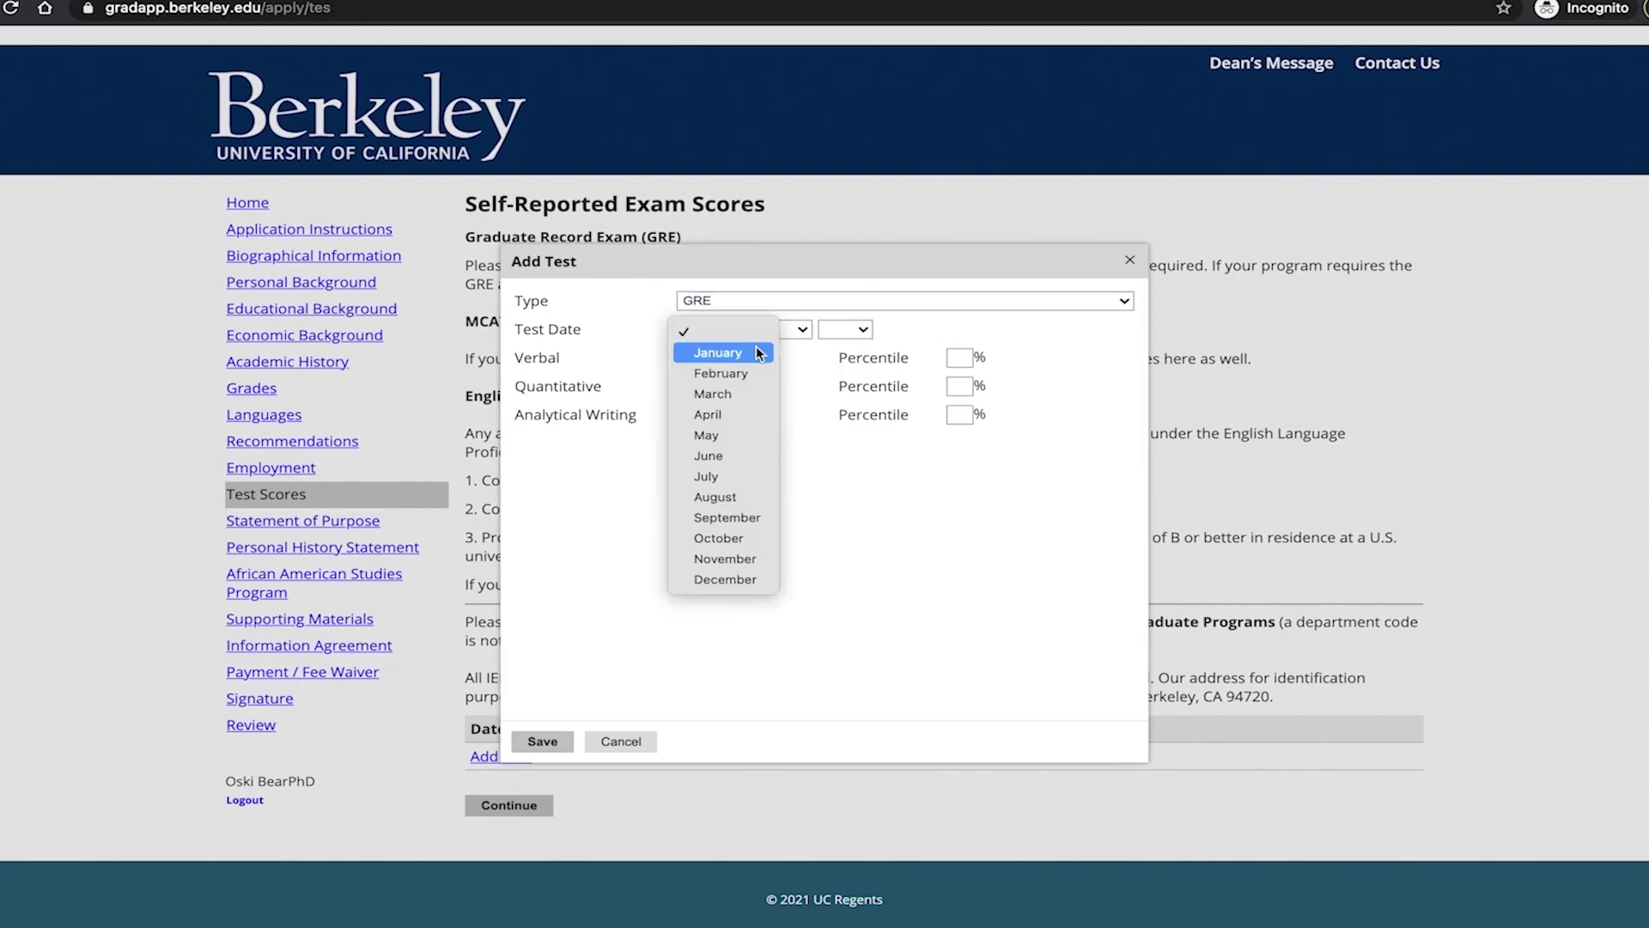
left_click(759, 353)
left_click(799, 330)
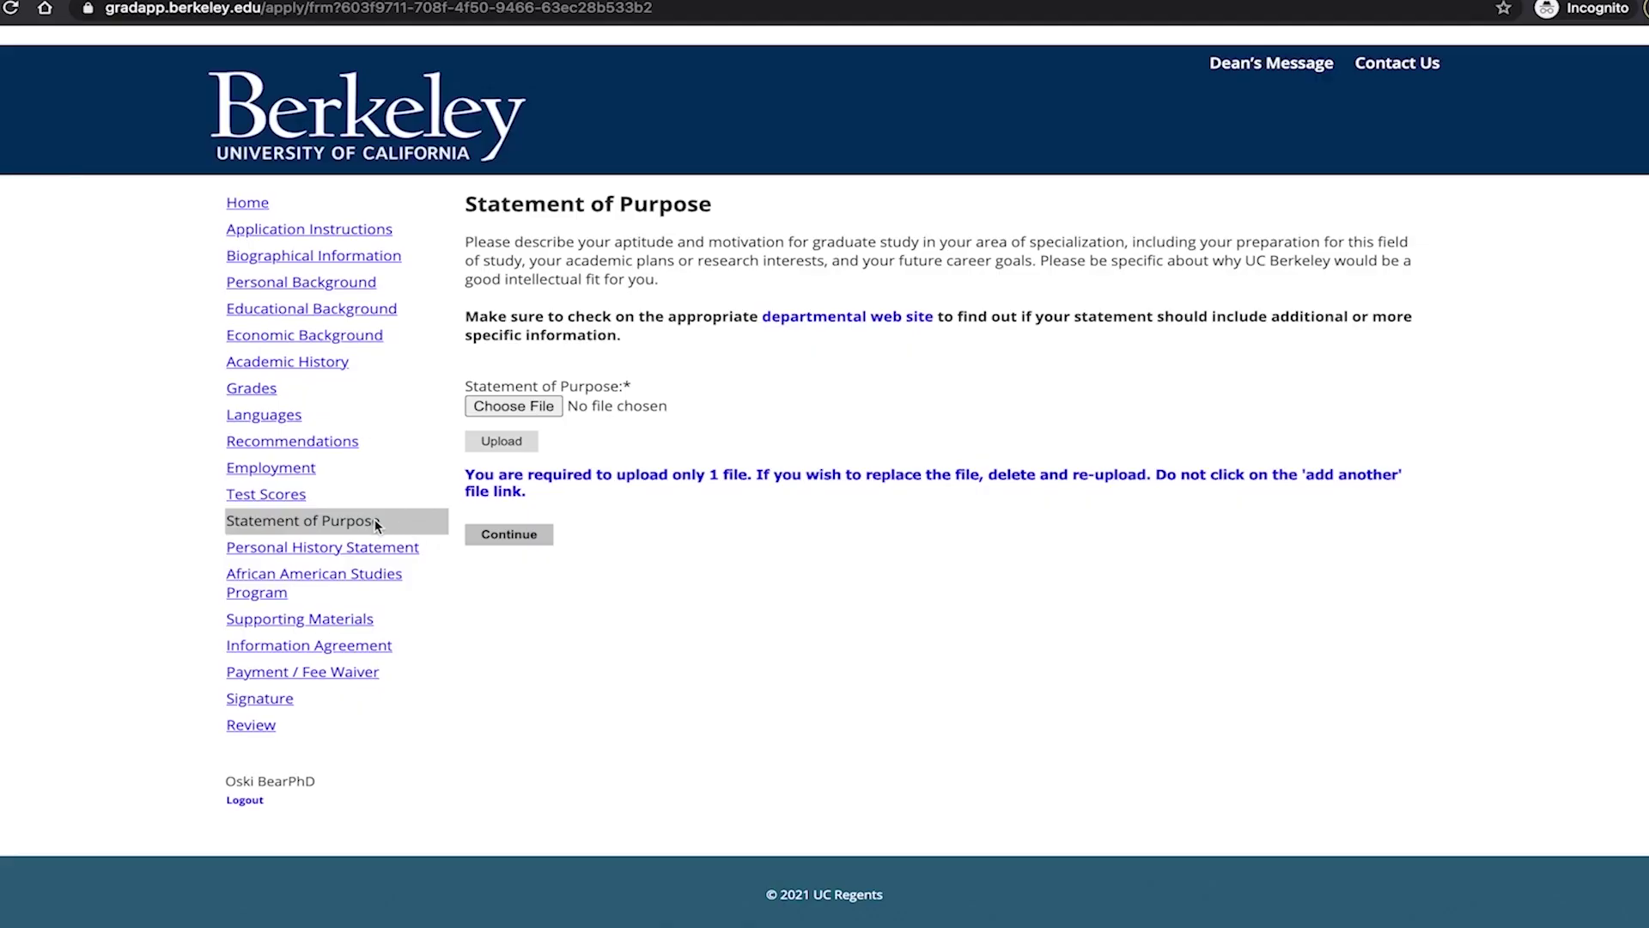
Select the personal statement PDF as the Personal History Statement upload.
left_click(375, 545)
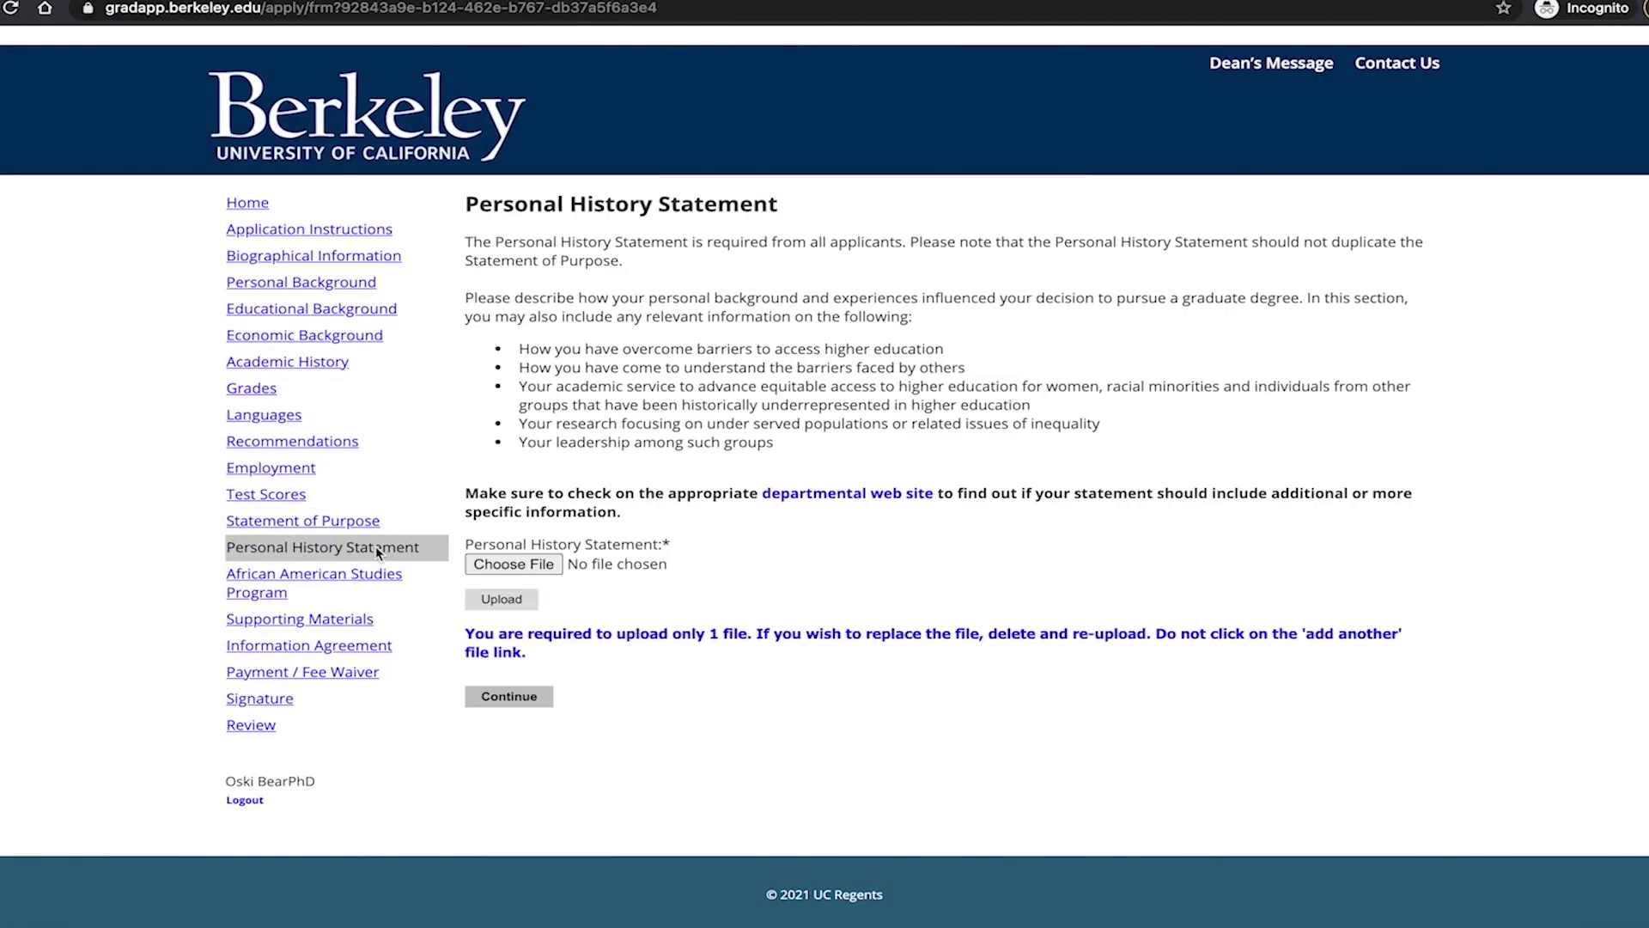
left_click(518, 564)
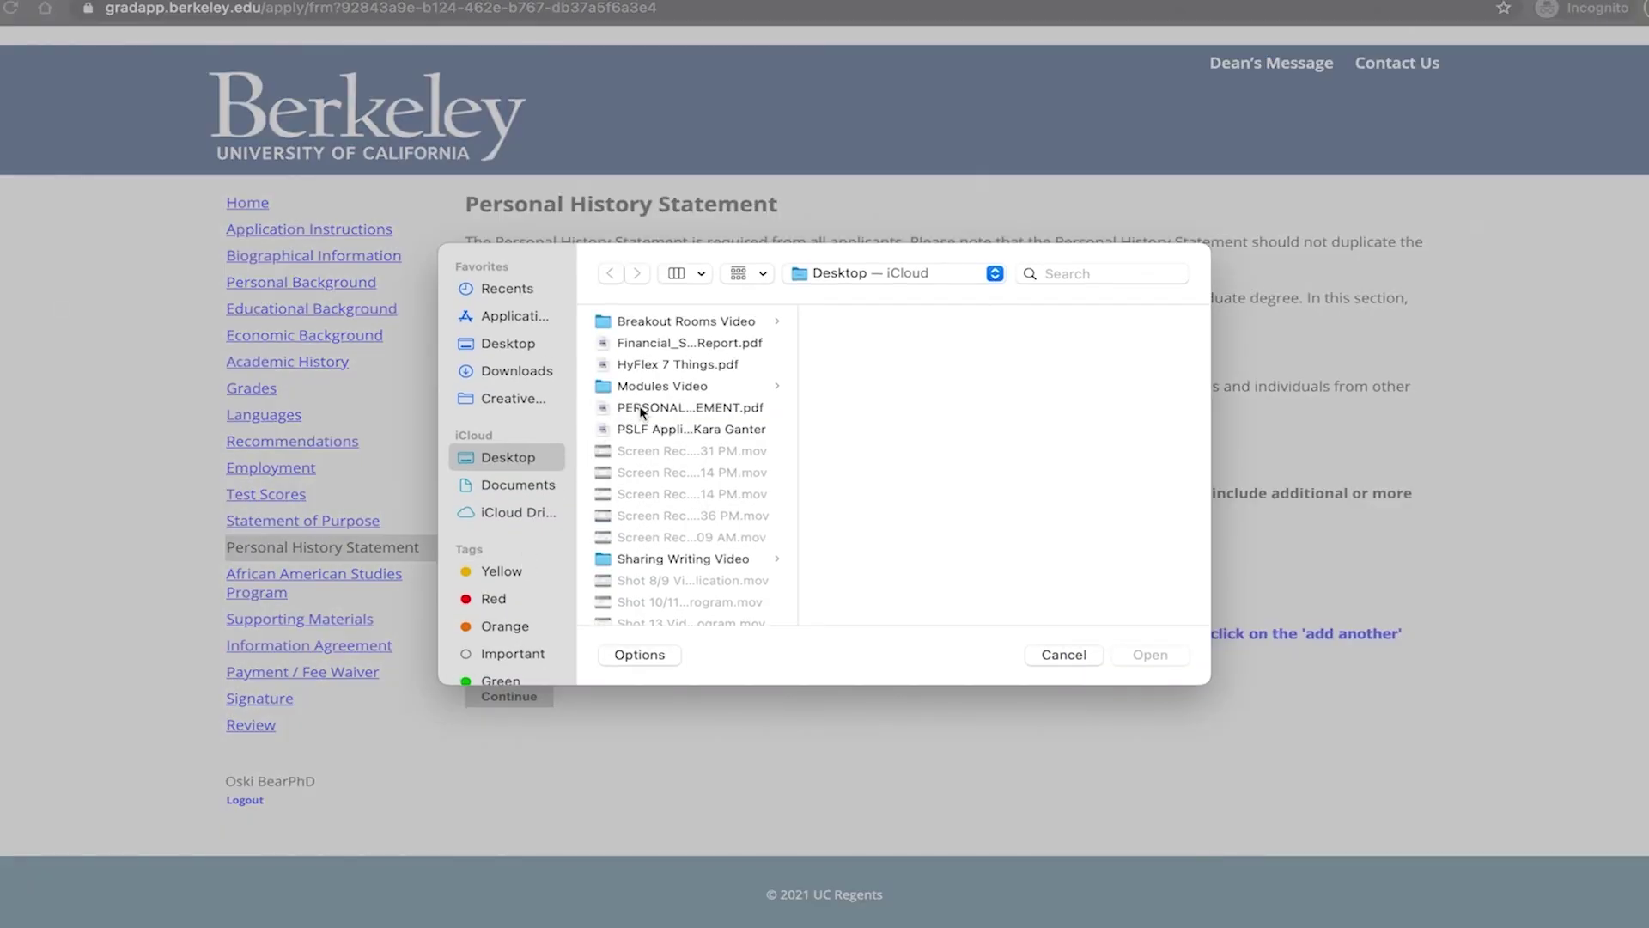
left_click(679, 410)
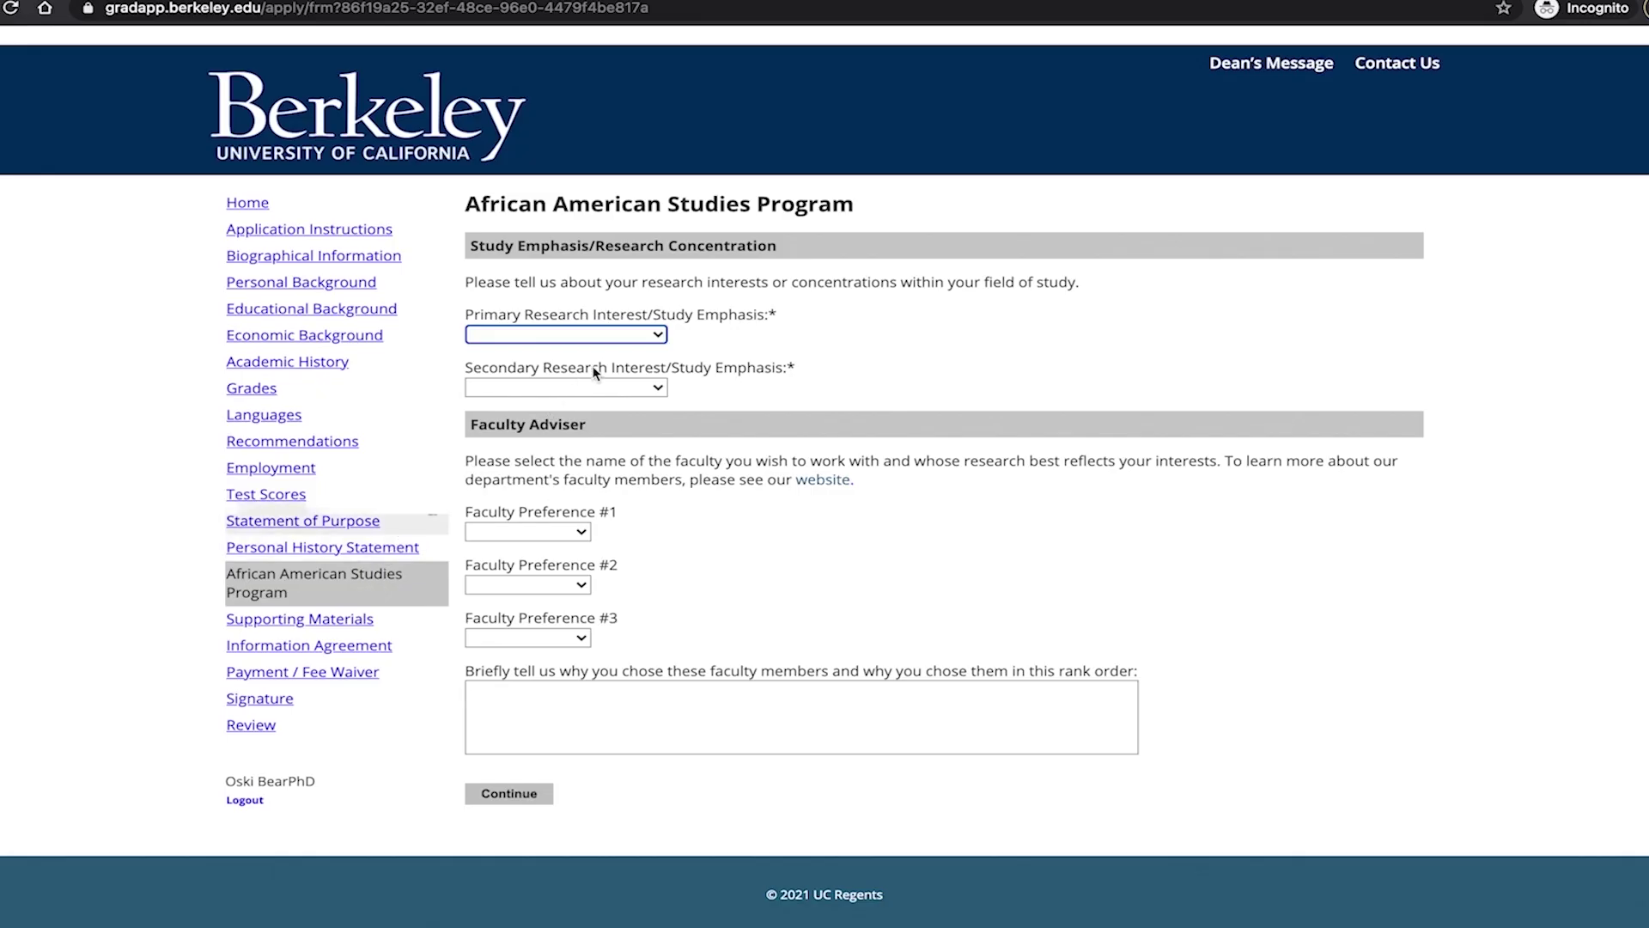
Set both the primary and secondary research interests to Literature and Languages.
left_click(645, 339)
left_click(646, 338)
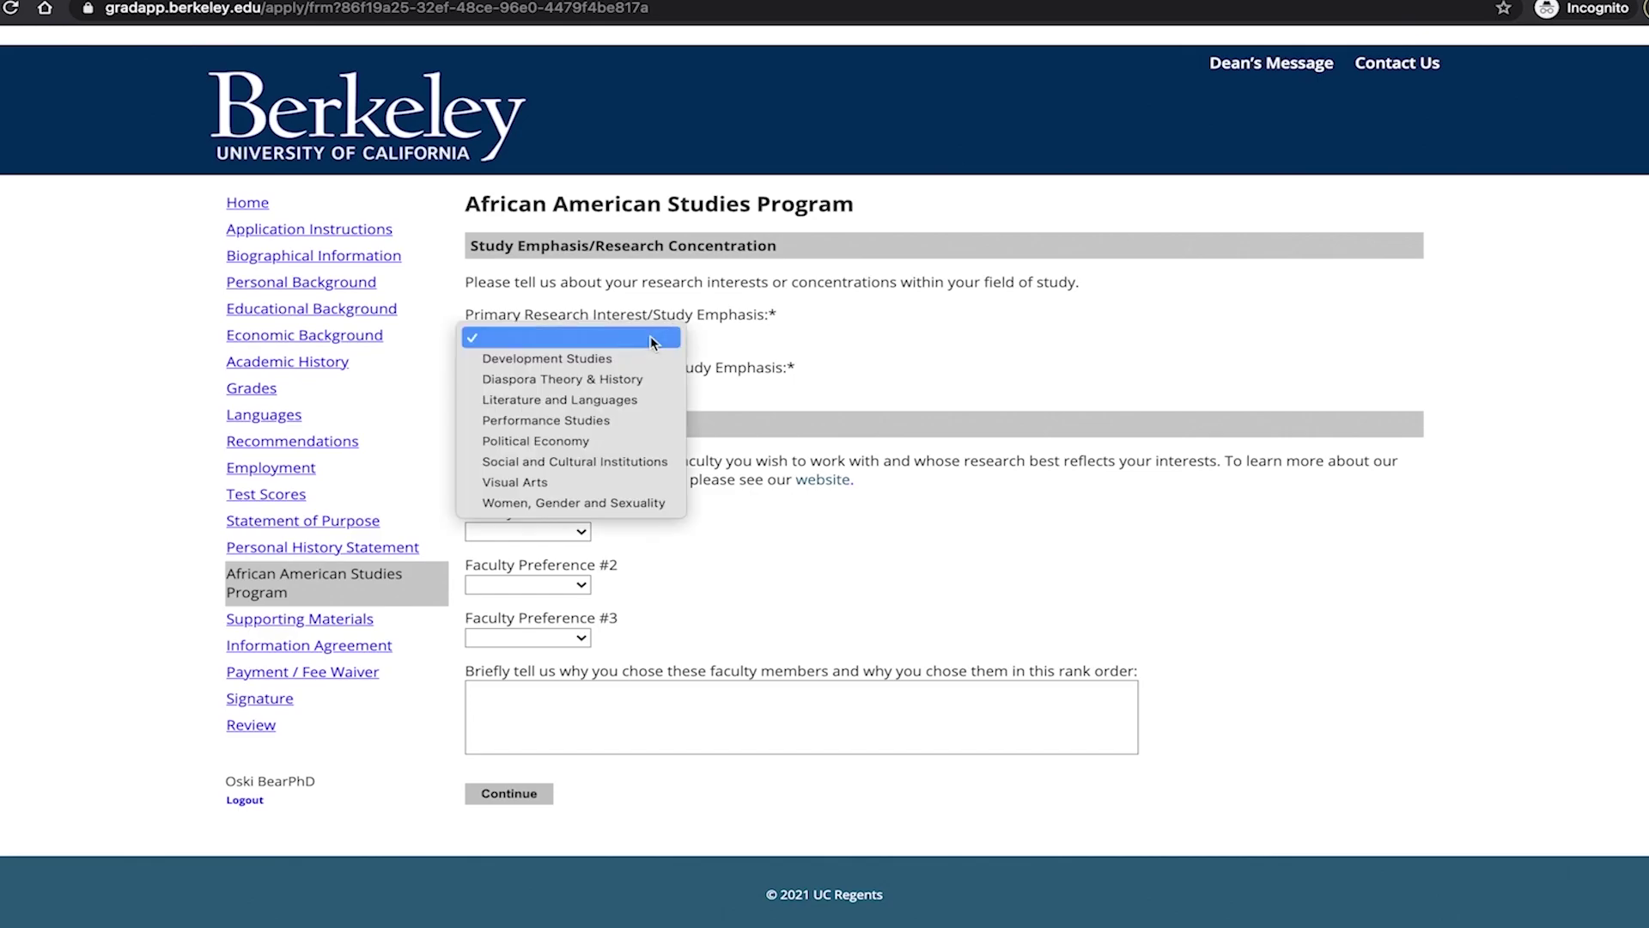
left_click(641, 392)
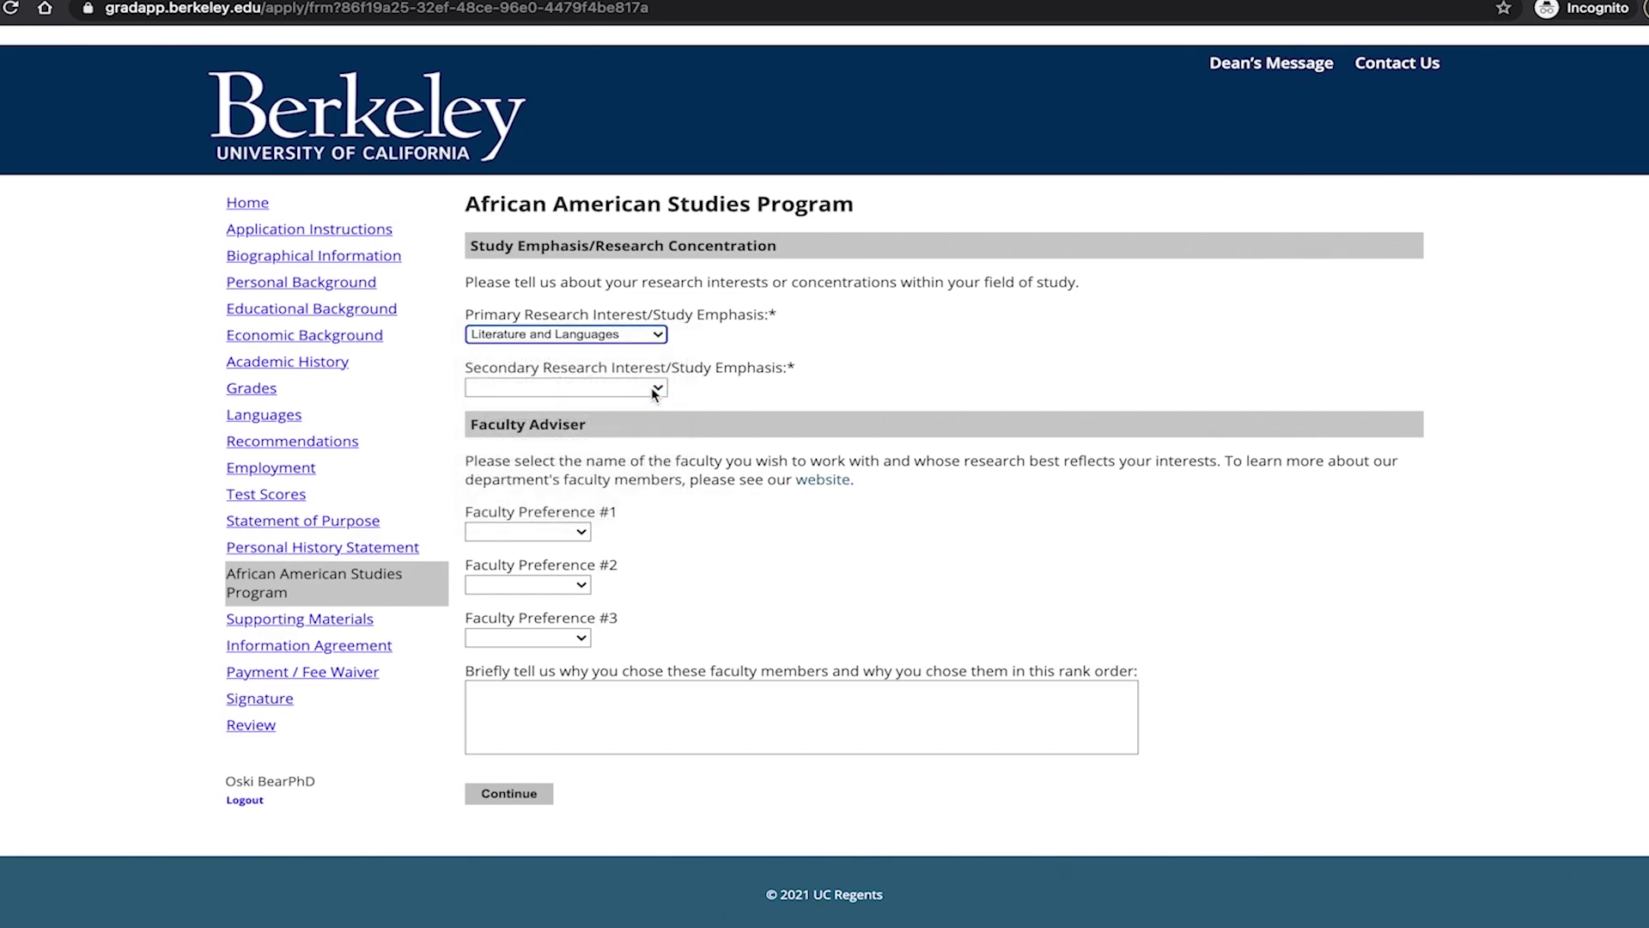
left_click(651, 389)
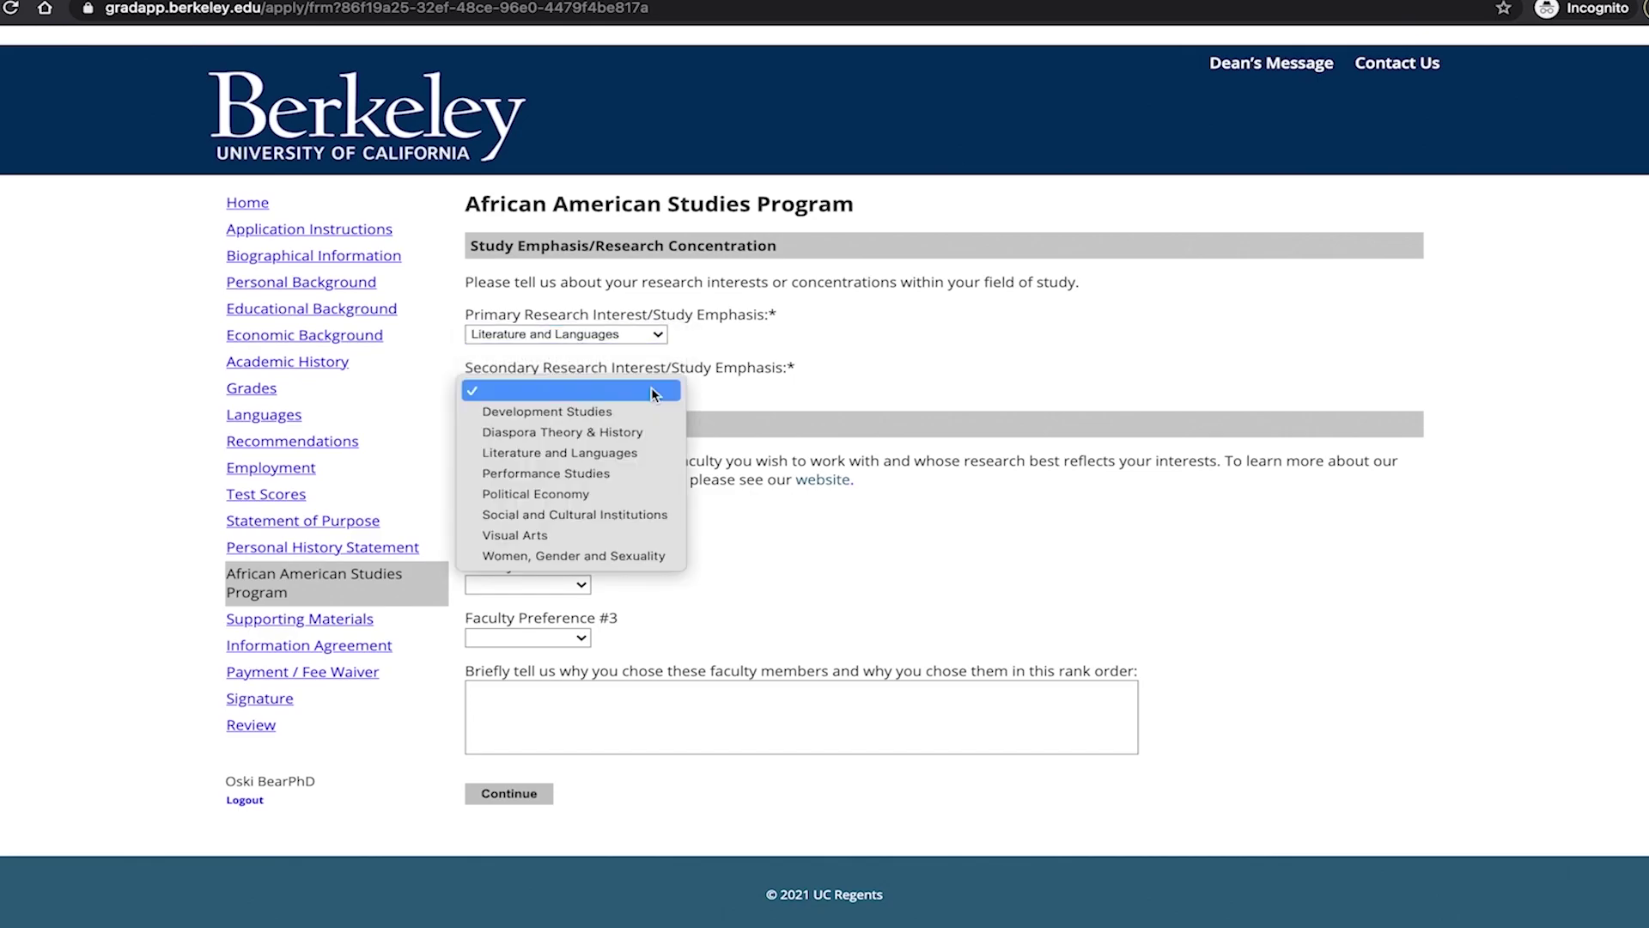
left_click(646, 456)
Choose a faculty member for Faculty Preference #1 and another for #2.
left_click(588, 534)
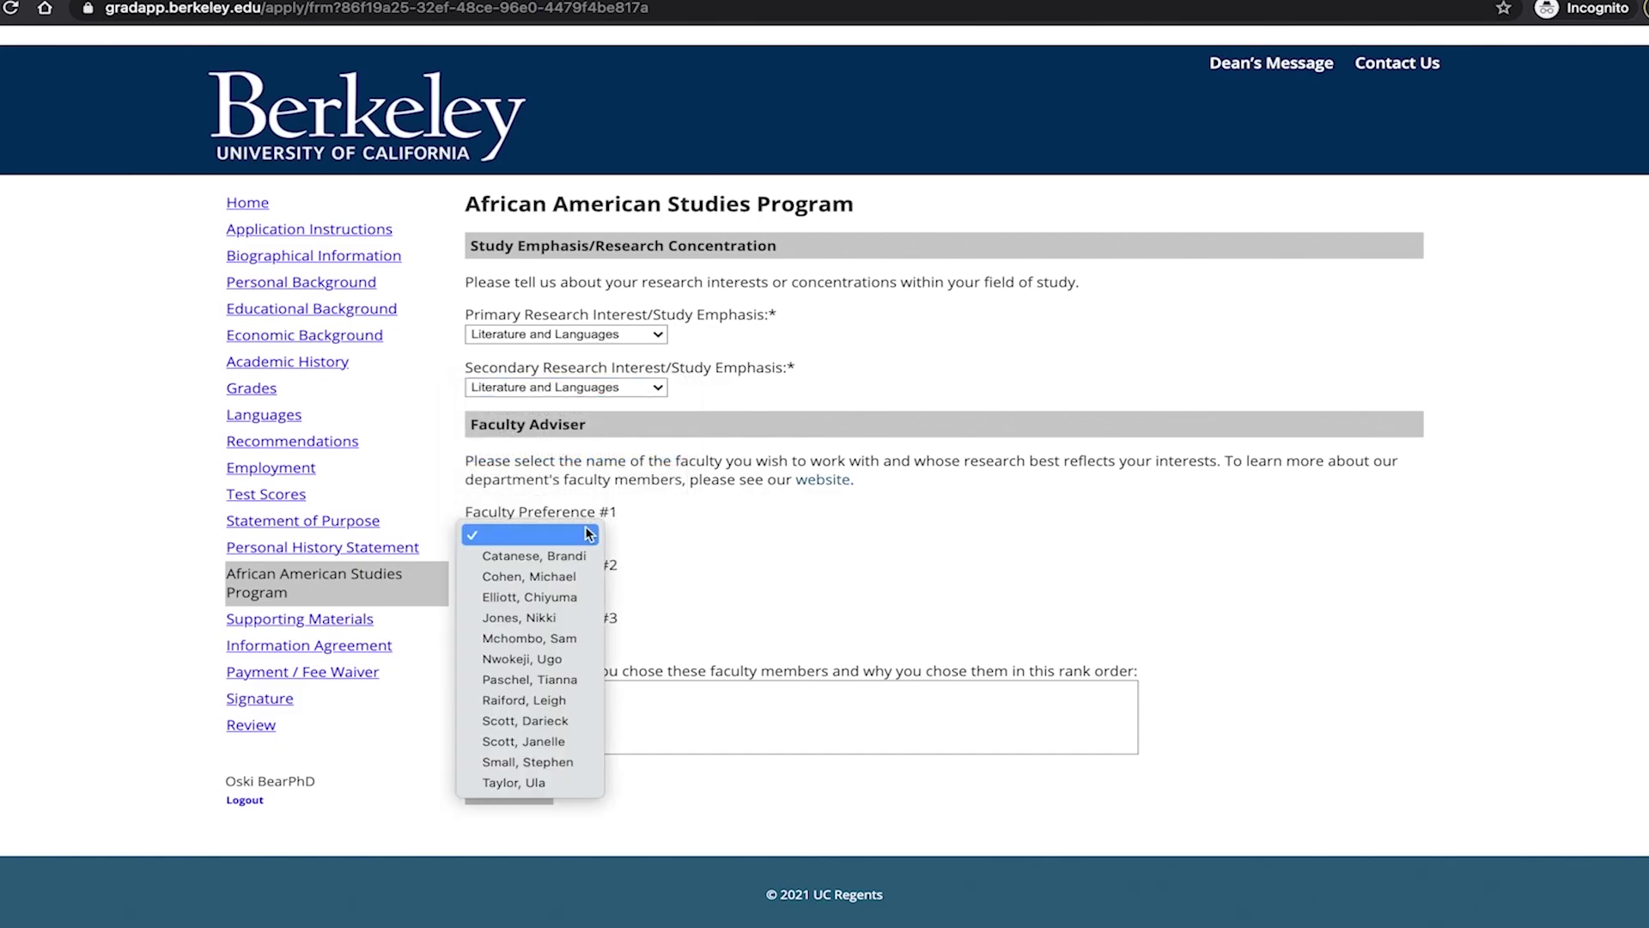
left_click(580, 574)
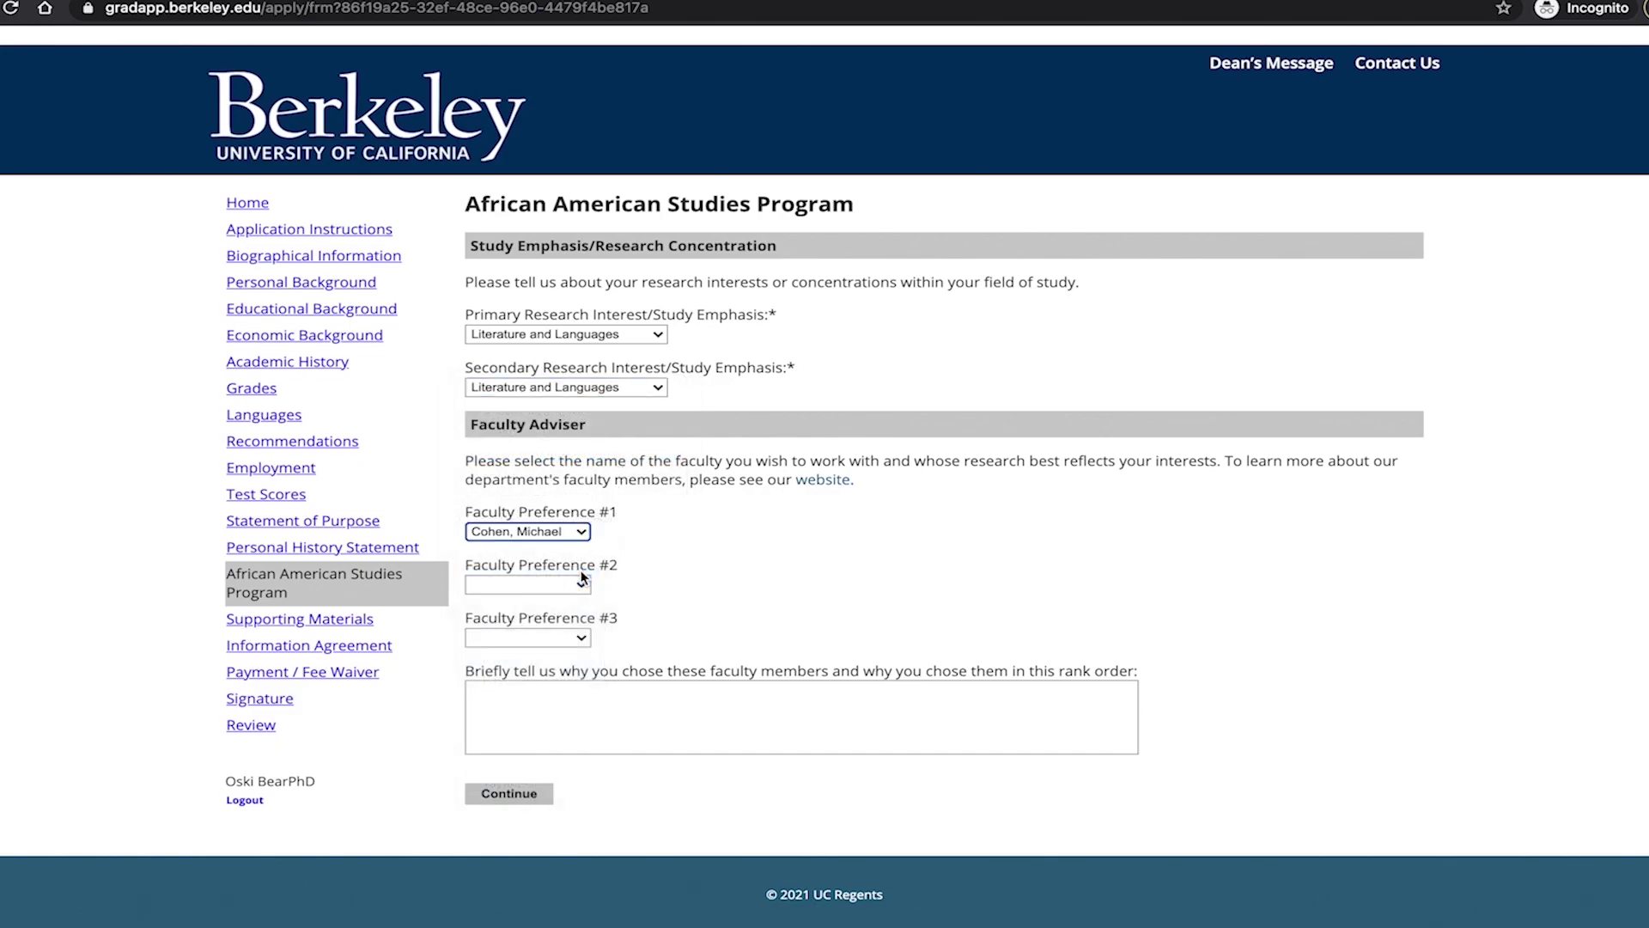
left_click(580, 584)
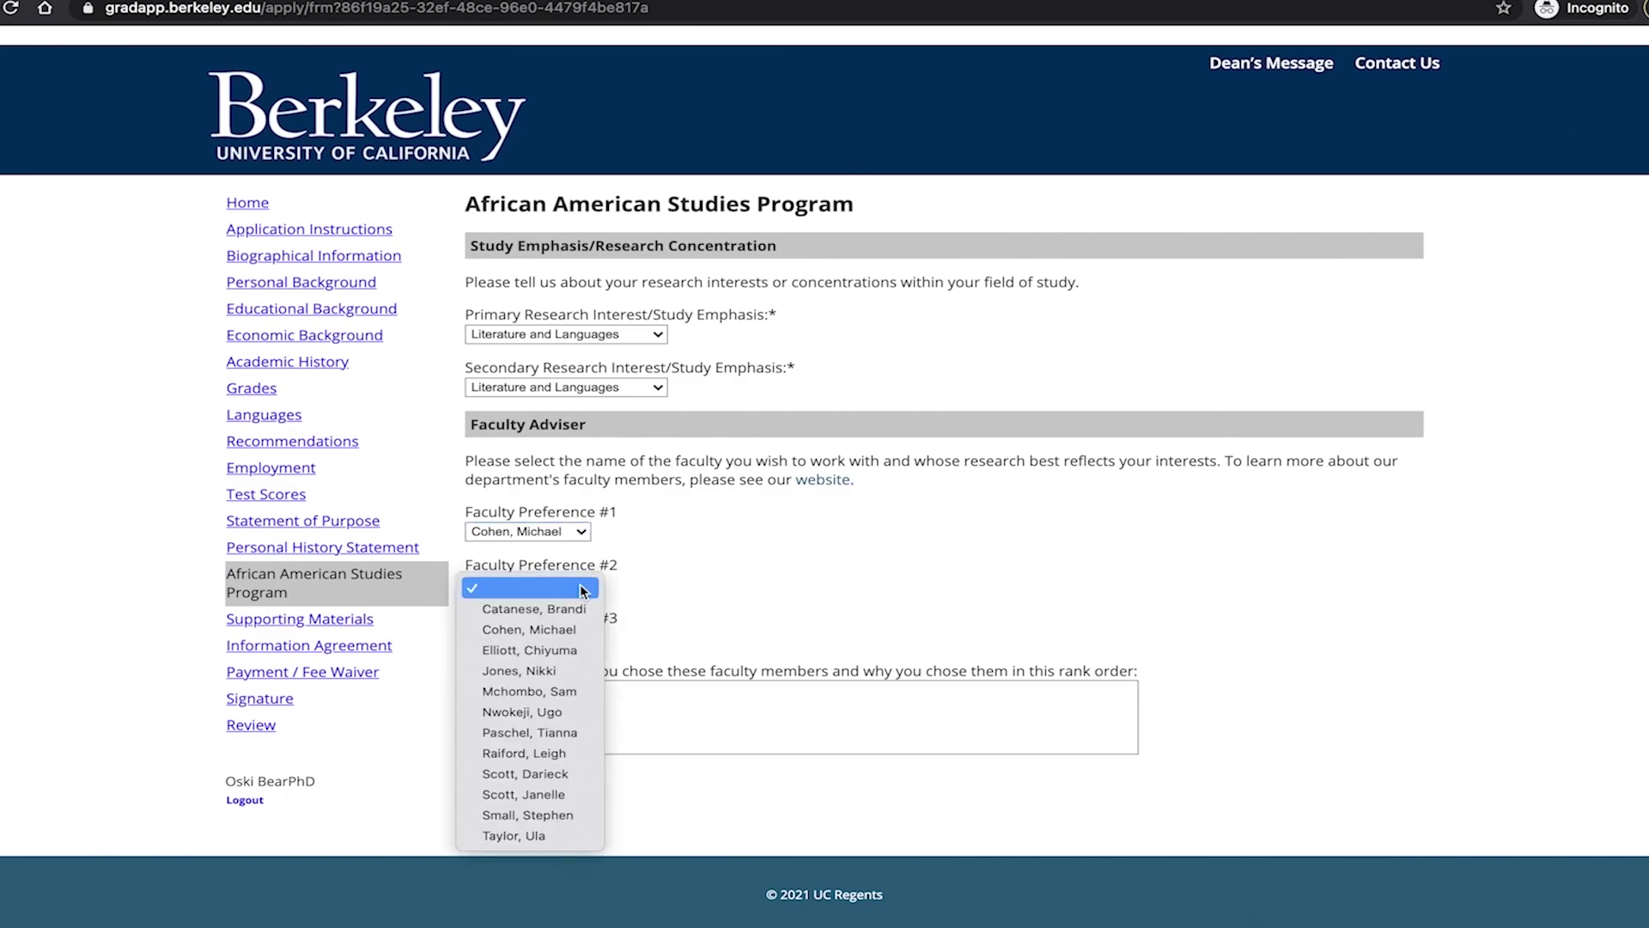
left_click(565, 669)
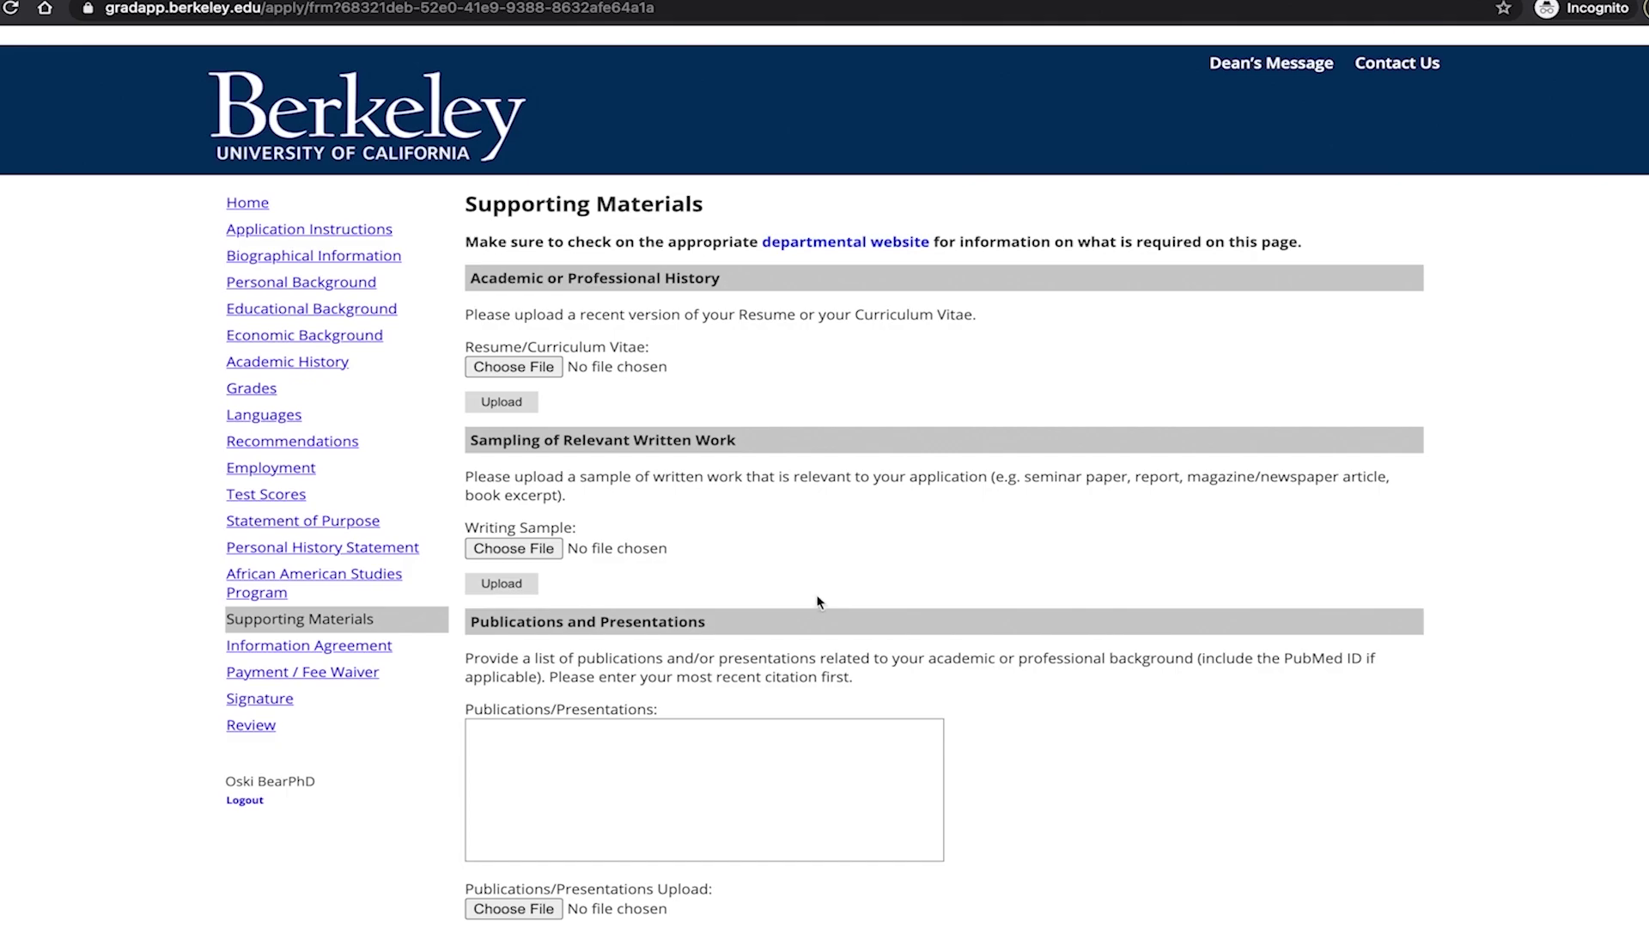
scroll(792, 646, "down", 3)
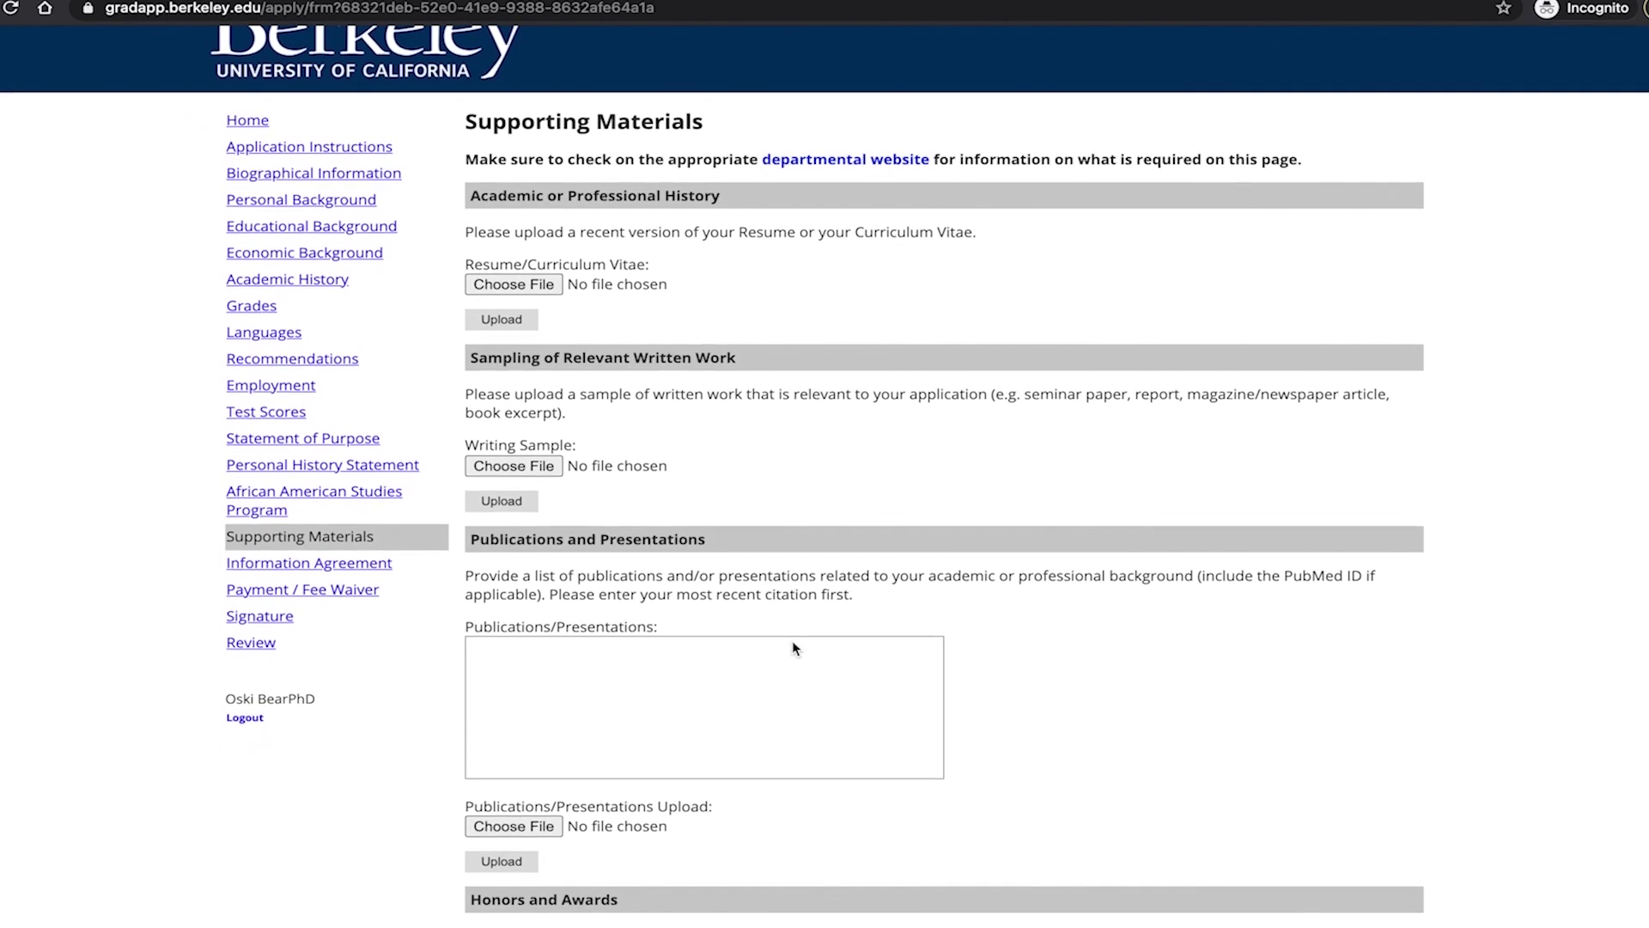